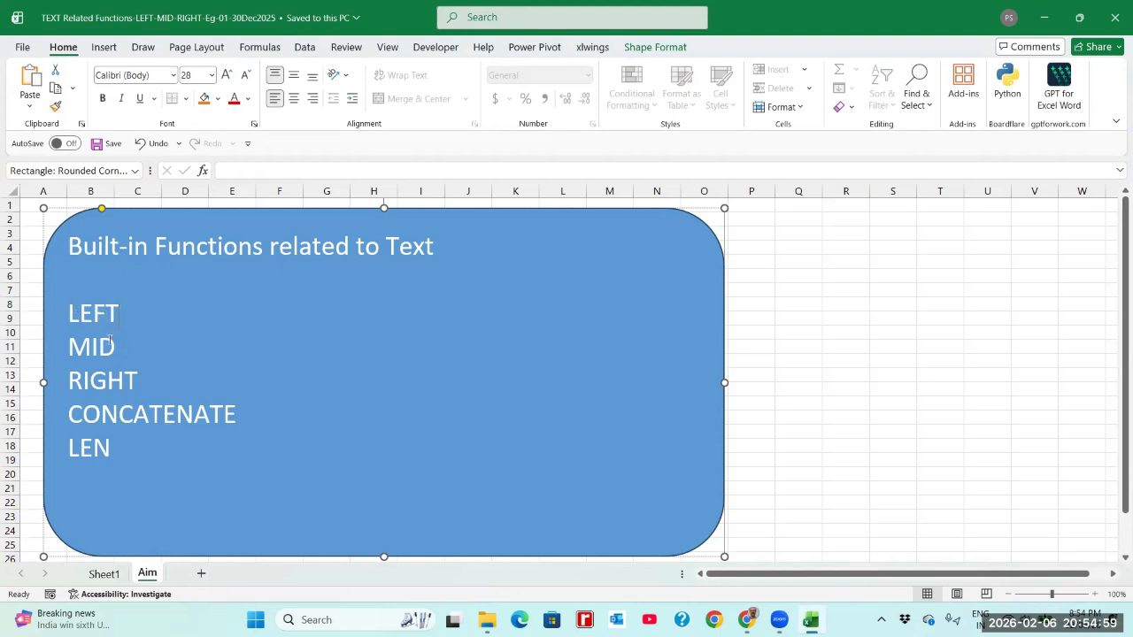
Go to the top of Sheet1 and review the ID in B3 and the B4–B6 examples
{"action": "left_click_drag", "start_coordinate": [108, 341], "coordinate": [118, 345]}
{"action": "left_click", "coordinate": [137, 371]}
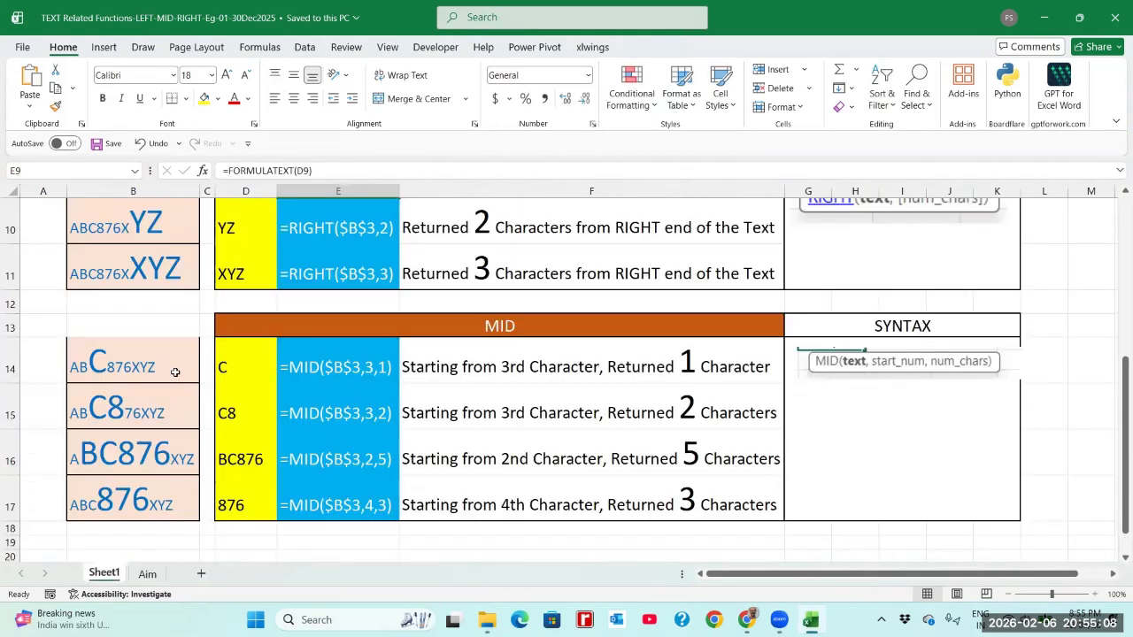
{"action": "scroll", "coordinate": [176, 373], "scroll_direction": "up", "scroll_amount": 3}
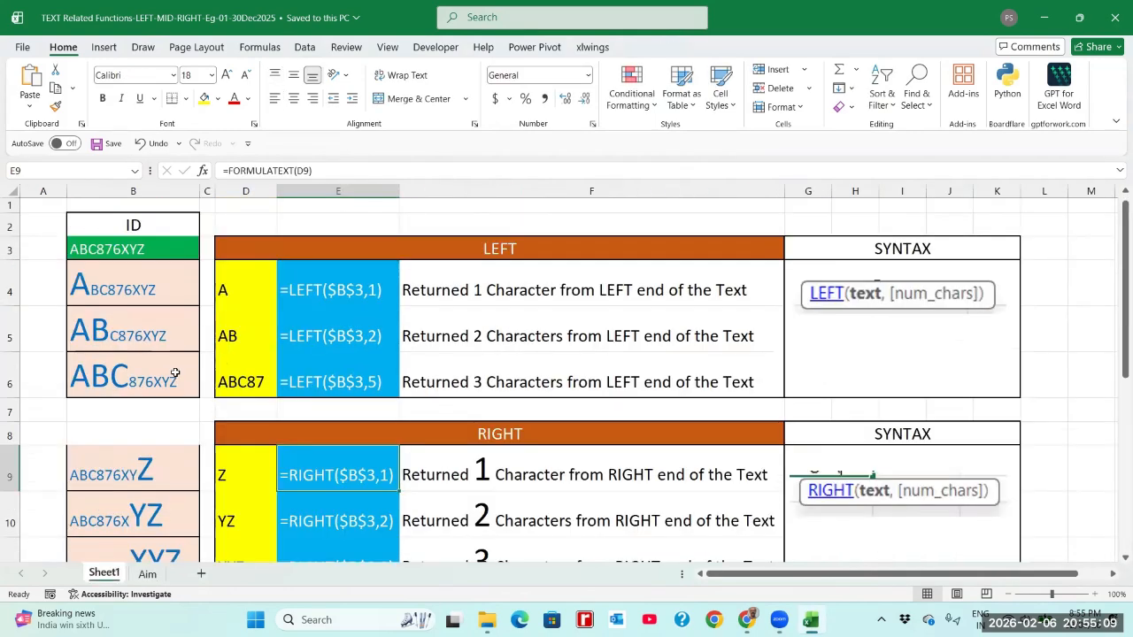
{"action": "left_click", "coordinate": [103, 251]}
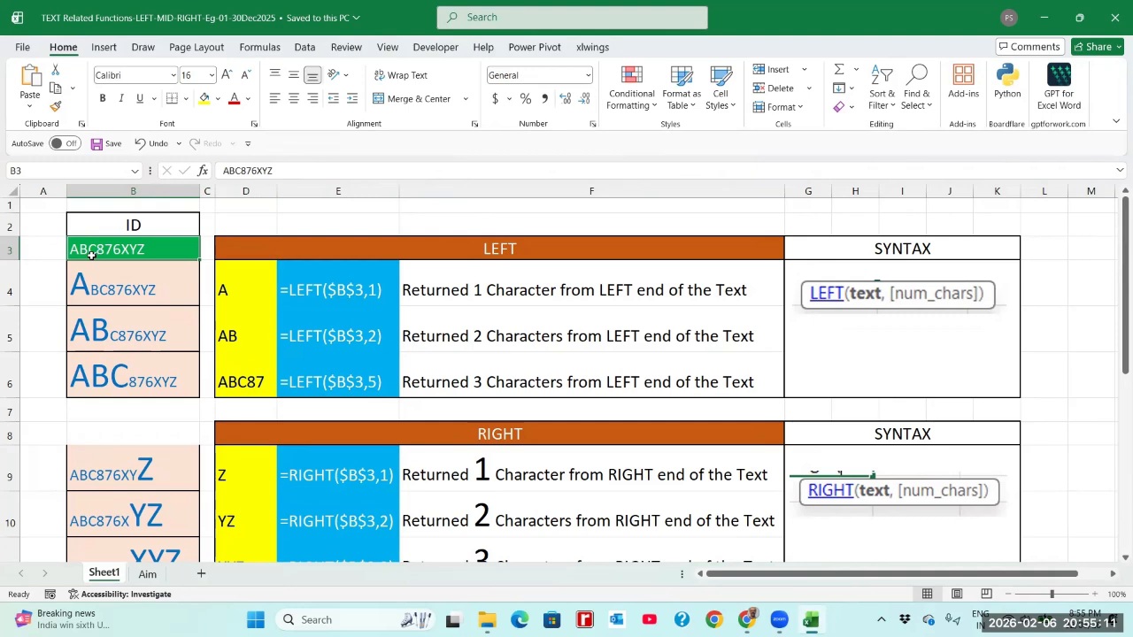
{"action": "left_click", "coordinate": [142, 287]}
{"action": "left_click", "coordinate": [119, 330]}
{"action": "left_click", "coordinate": [119, 368]}
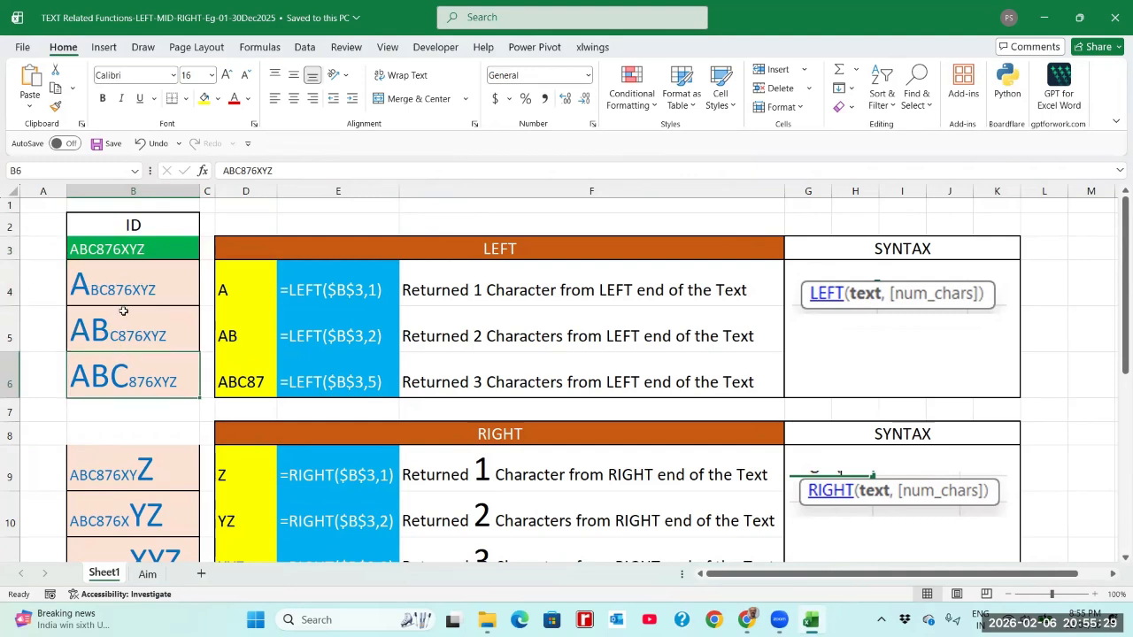
{"action": "left_click", "coordinate": [126, 296]}
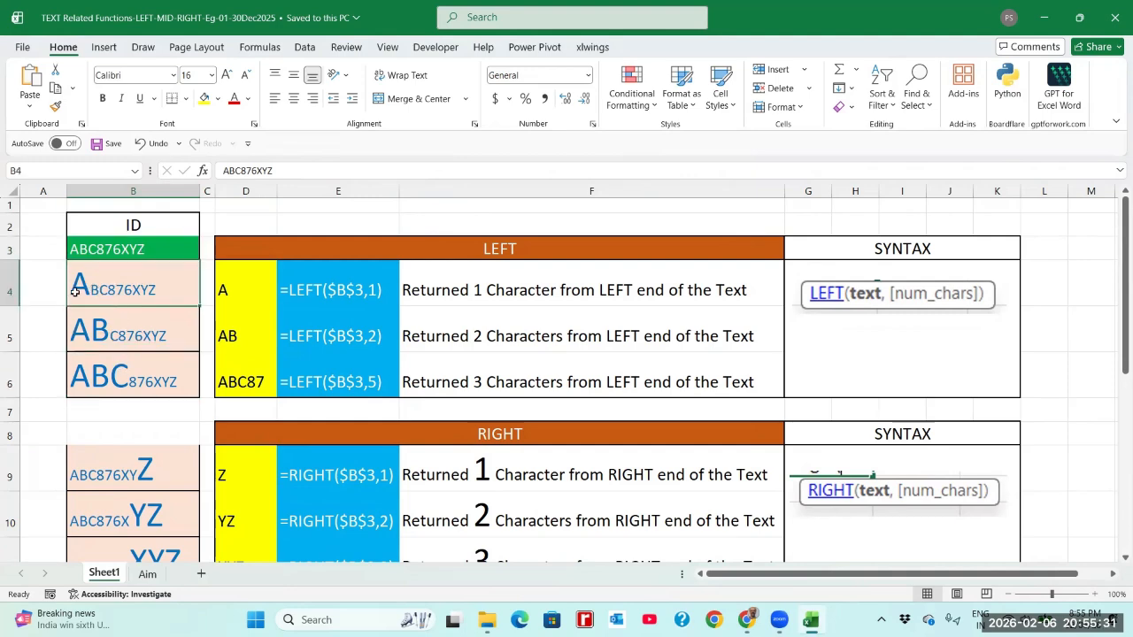
{"action": "left_click", "coordinate": [86, 328]}
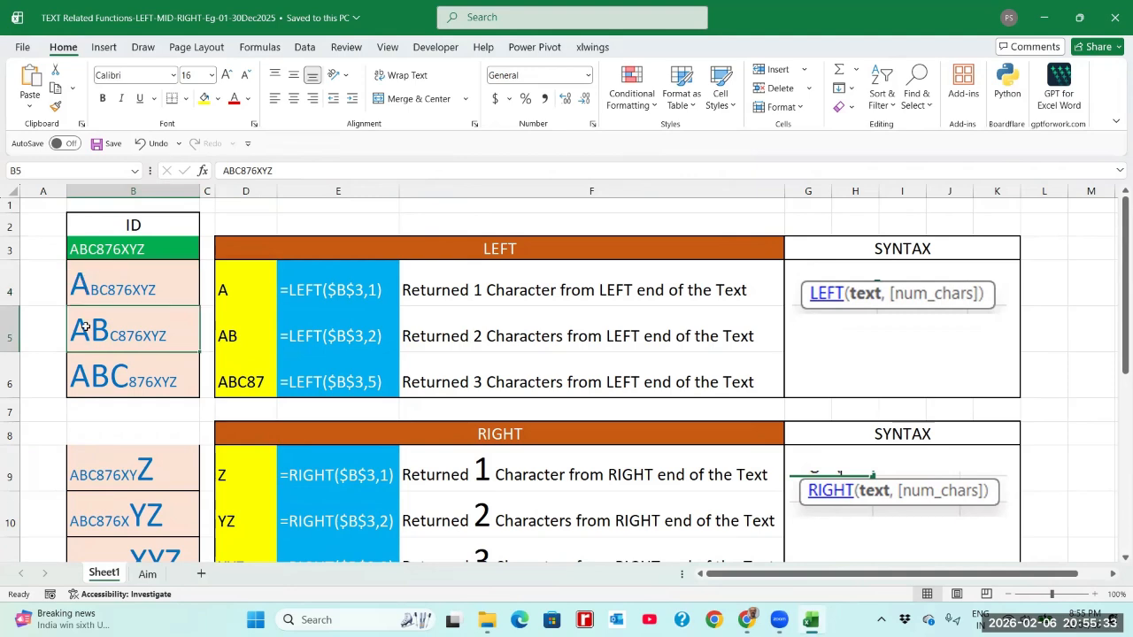
{"action": "left_click", "coordinate": [115, 381]}
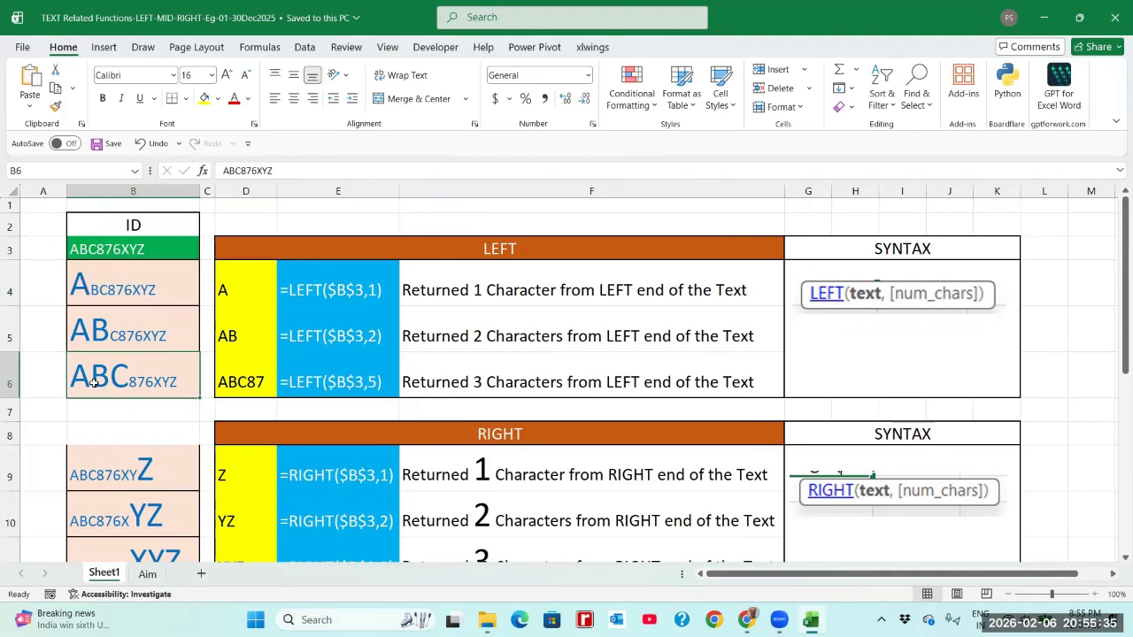
Inspect the formula text in E4 and the existing LEFT formula in D4
{"action": "left_click_drag", "start_coordinate": [111, 293], "coordinate": [118, 372]}
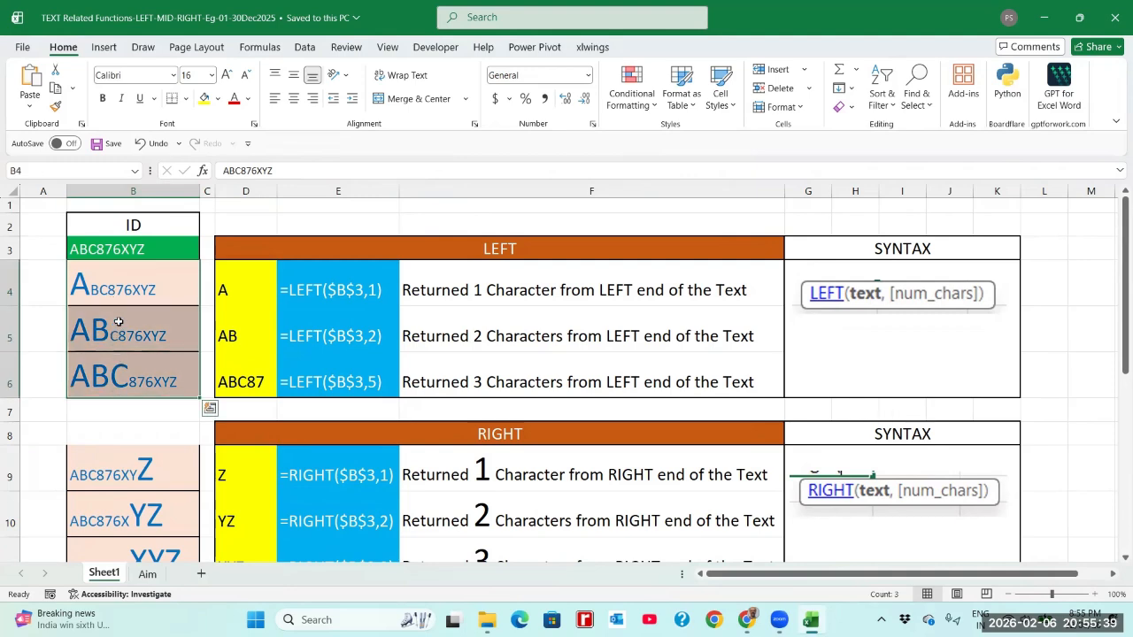
{"action": "left_click", "coordinate": [316, 291]}
{"action": "left_click", "coordinate": [238, 291]}
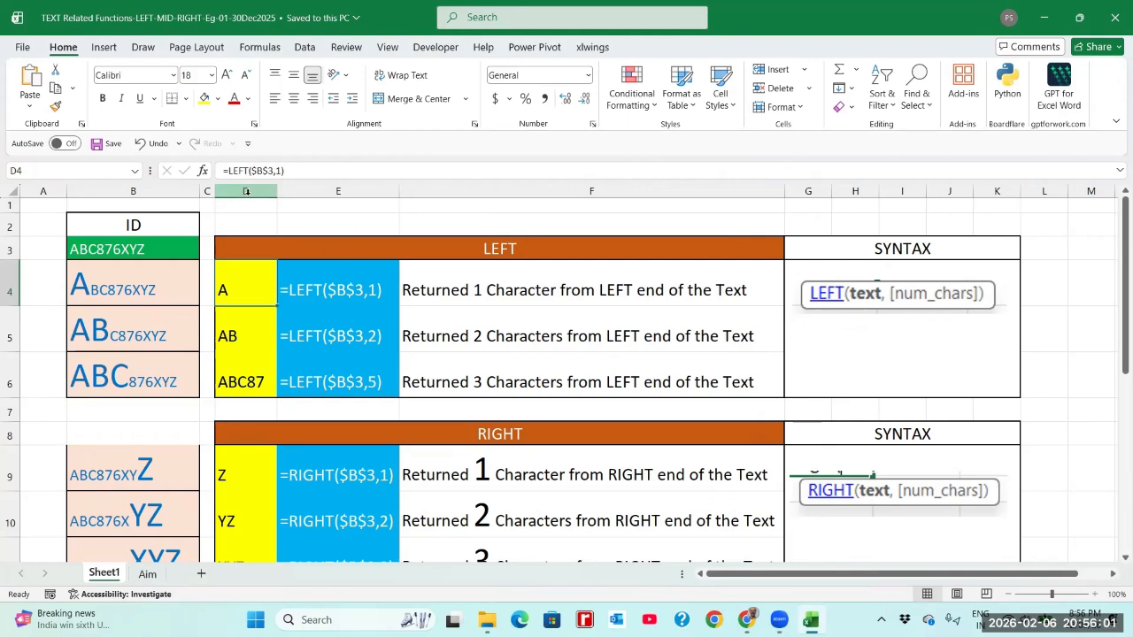
{"action": "left_click", "coordinate": [105, 291]}
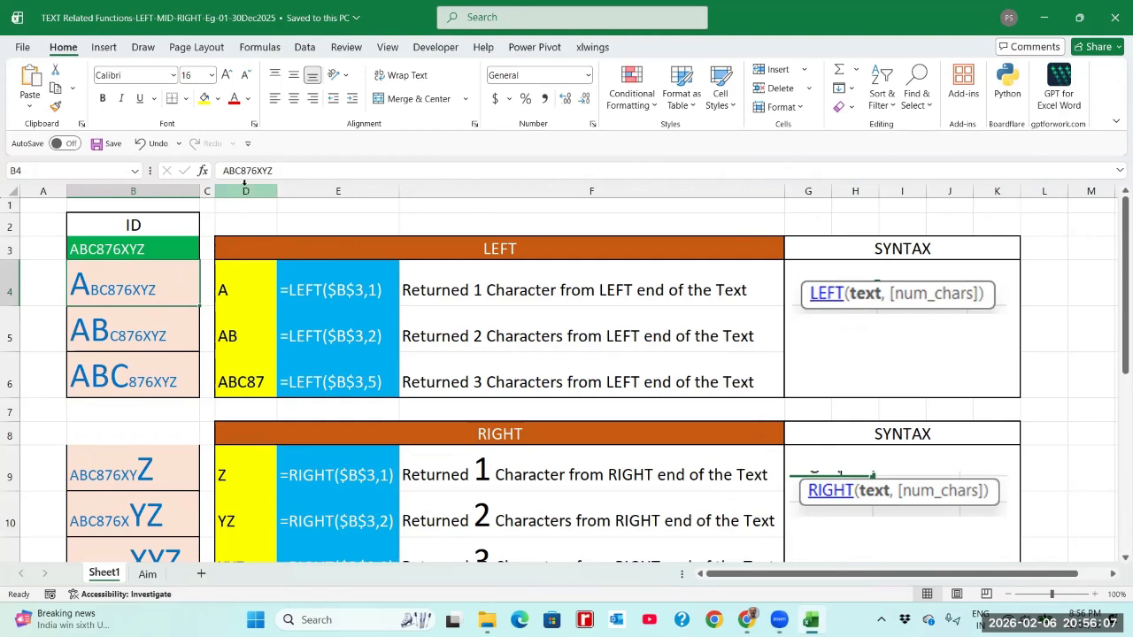
{"action": "left_click", "coordinate": [244, 289]}
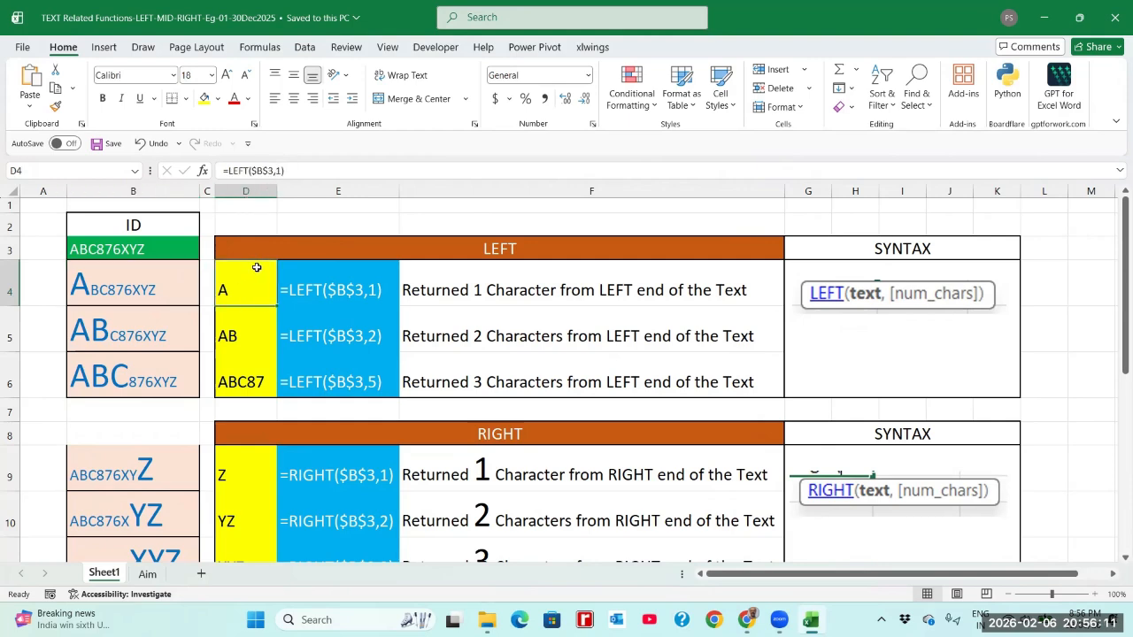
Clear D4 and enter a new LEFT formula on B3, committed as =LEFT(B3)
{"action": "key", "text": "Delete"}
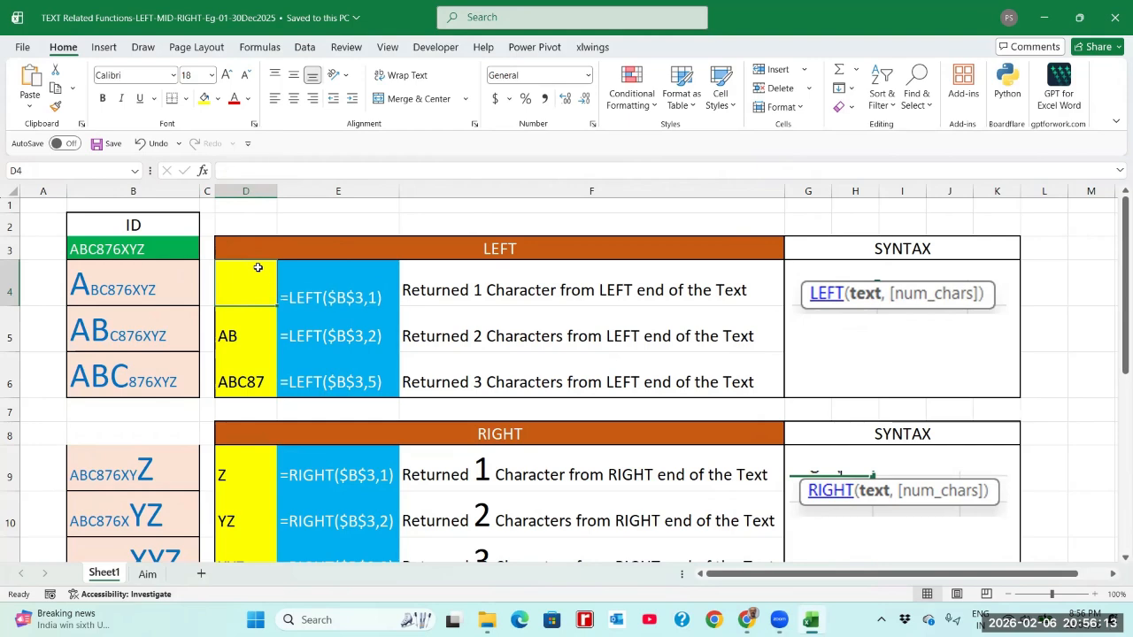
{"action": "type", "text": "="}
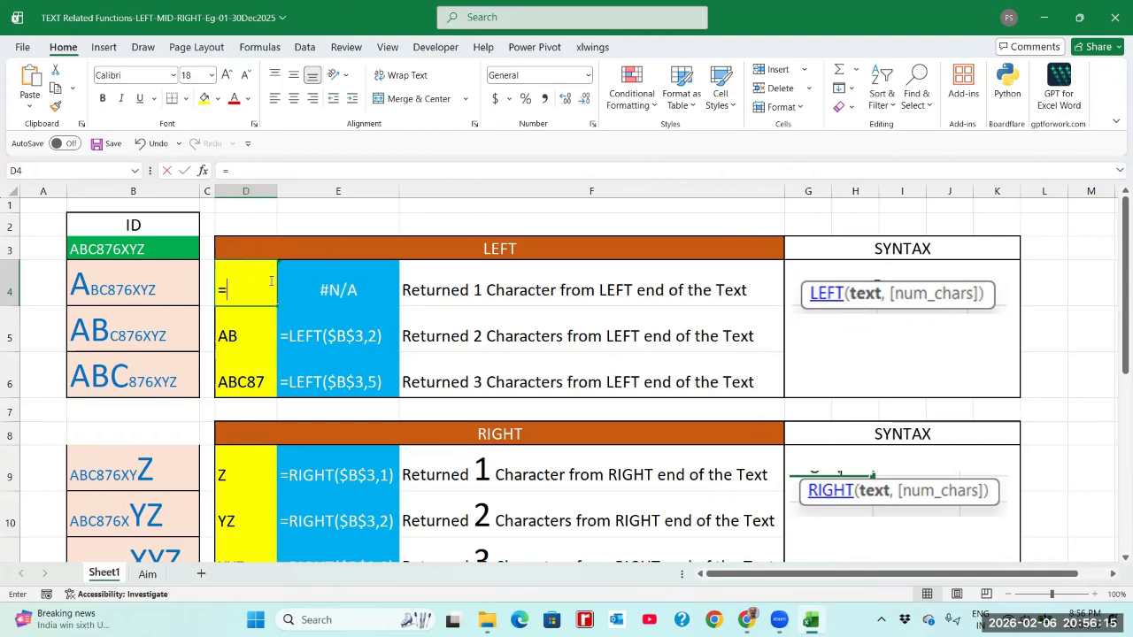
{"action": "type", "text": "LEFT"}
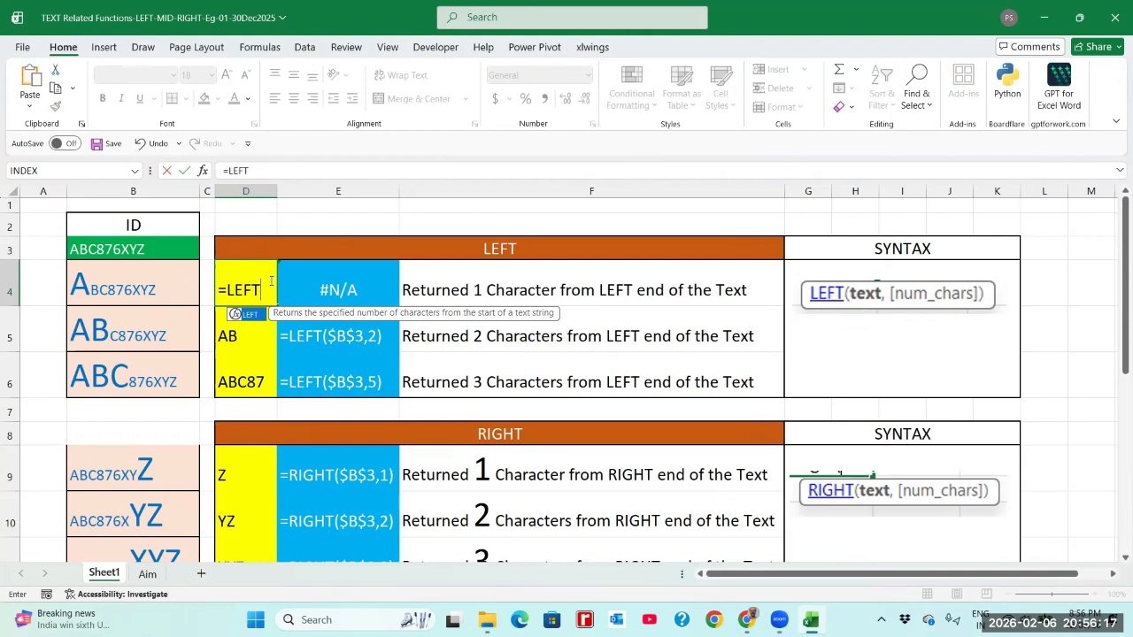
{"action": "type", "text": "("}
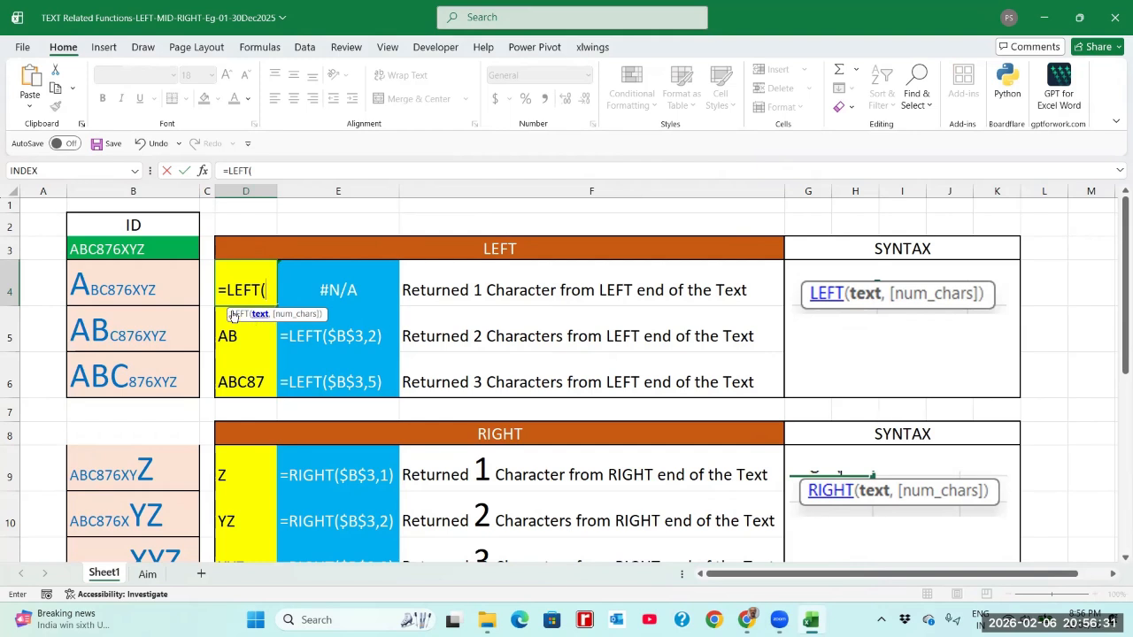
{"action": "left_click", "coordinate": [137, 250]}
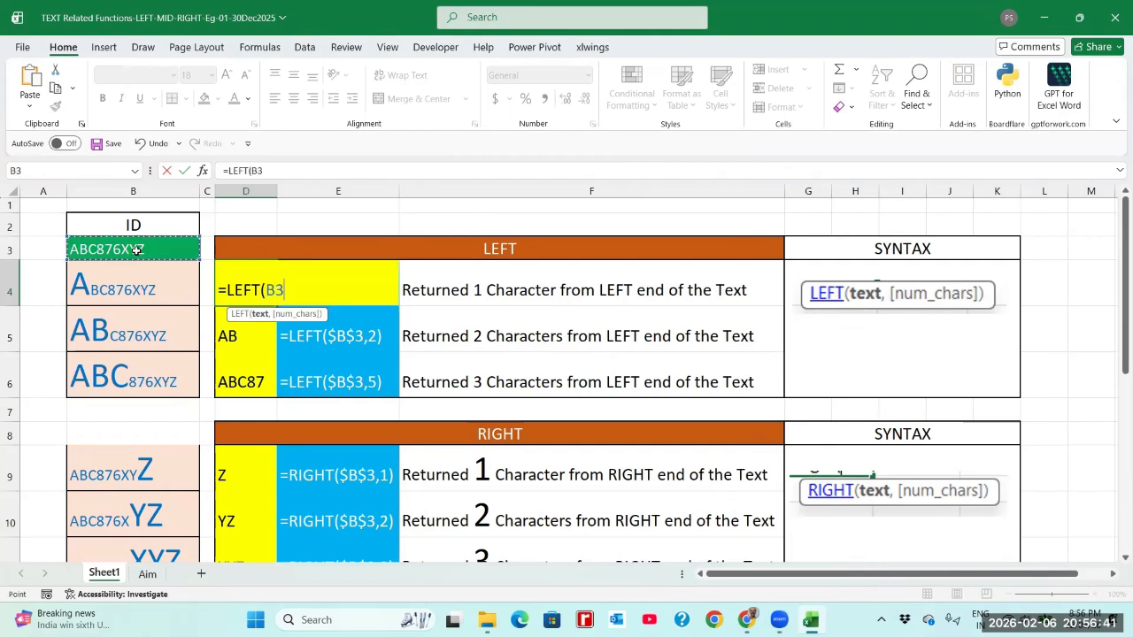
{"action": "type", "text": ","}
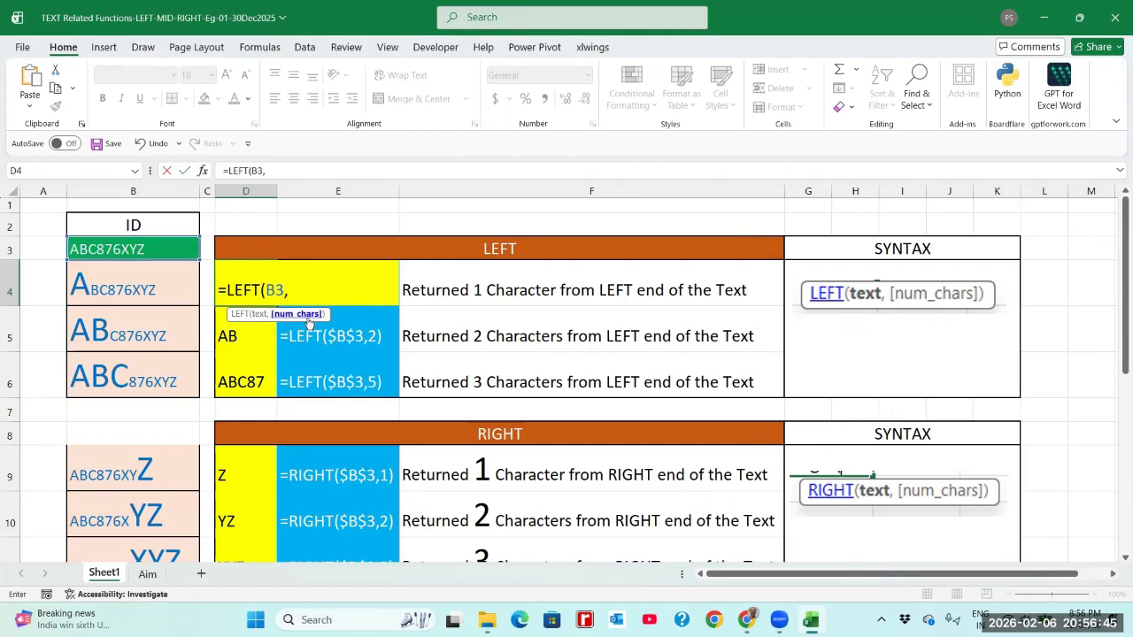
{"action": "type", "text": "1"}
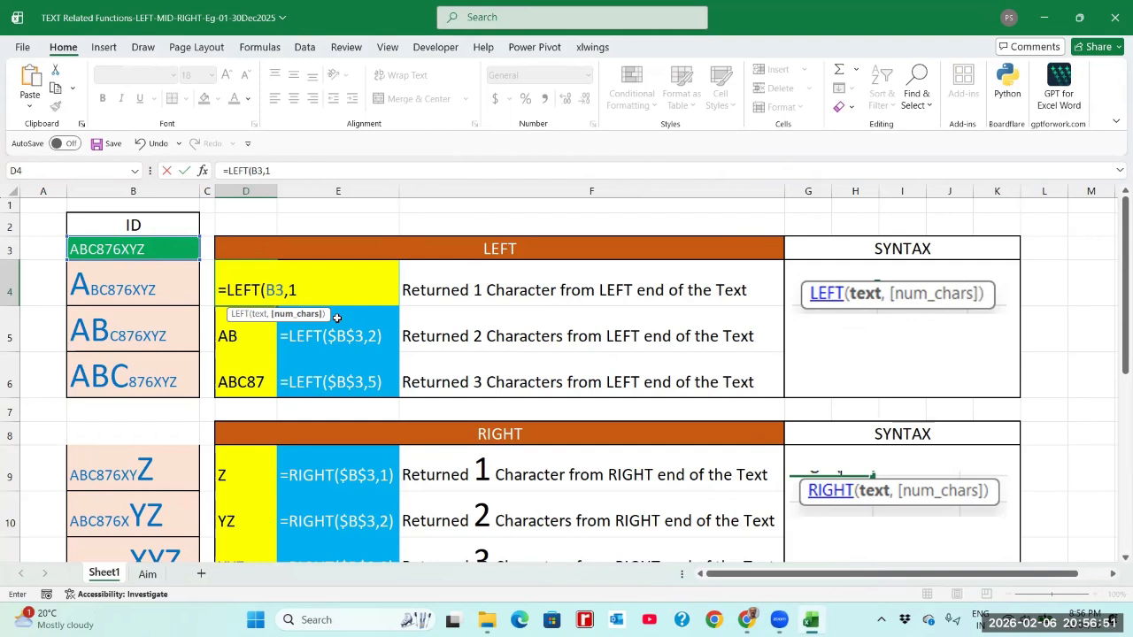
{"action": "type", "text": ")"}
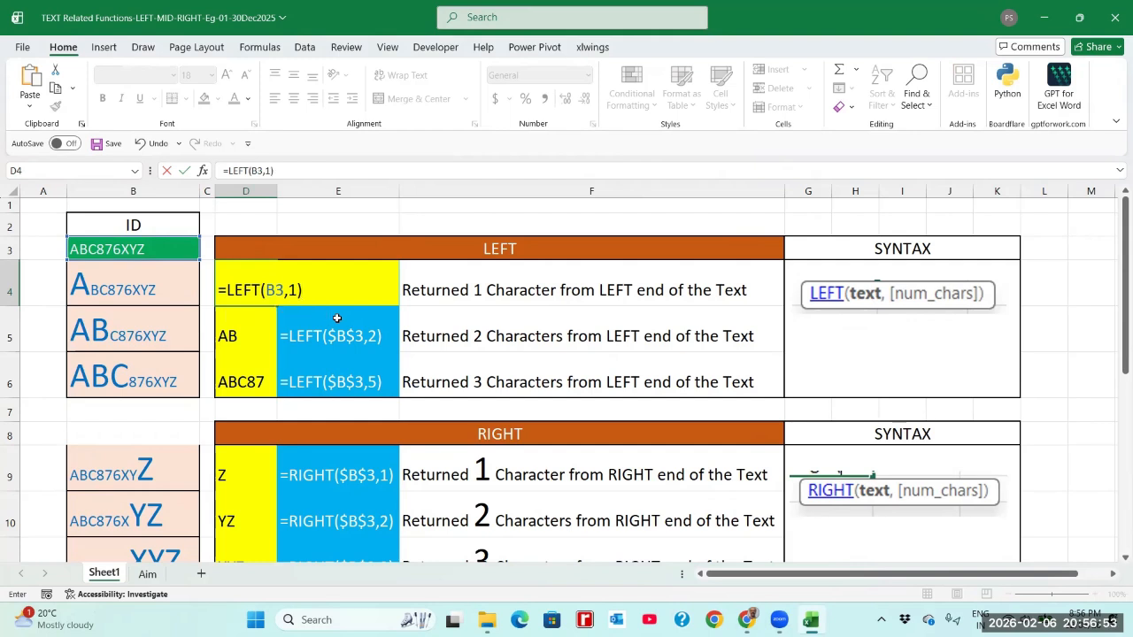
{"action": "key", "text": "BackSpace"}
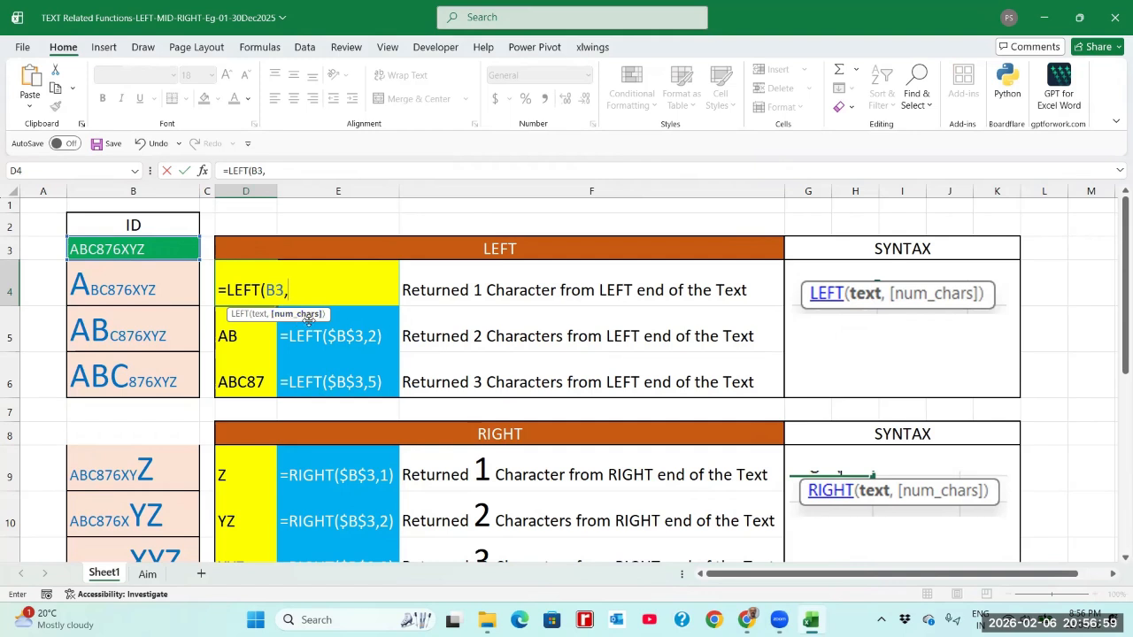
{"action": "key", "text": "BackSpace"}
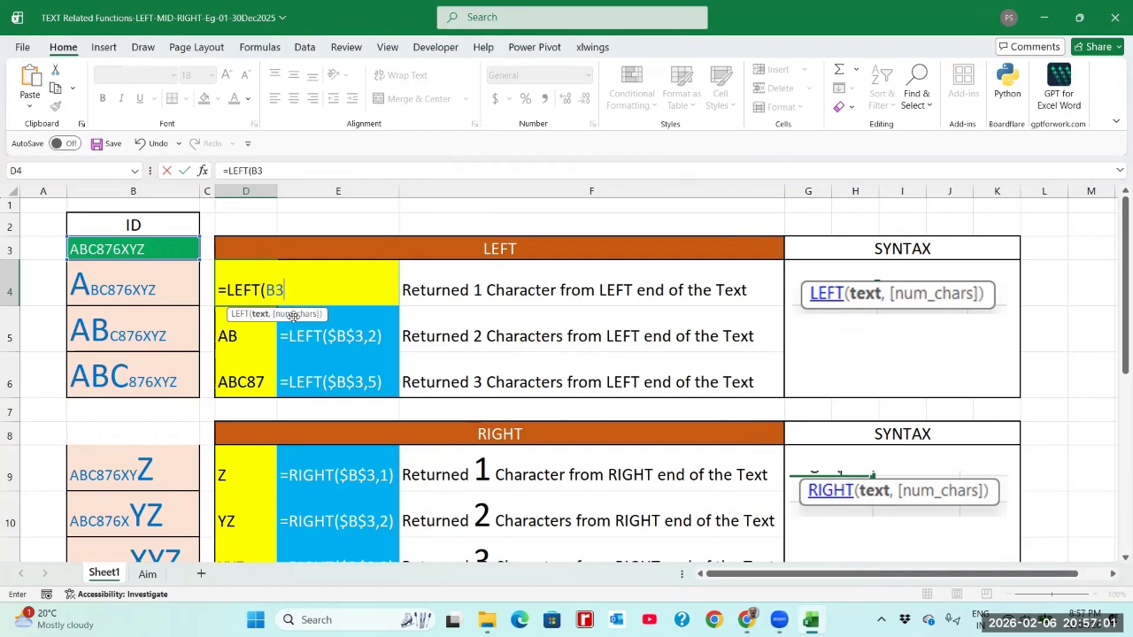
{"action": "type", "text": ")"}
{"action": "key", "text": "Return"}
Correct D4's formula to =LEFT(B3,1) so it returns A
{"action": "key", "text": "Up"}
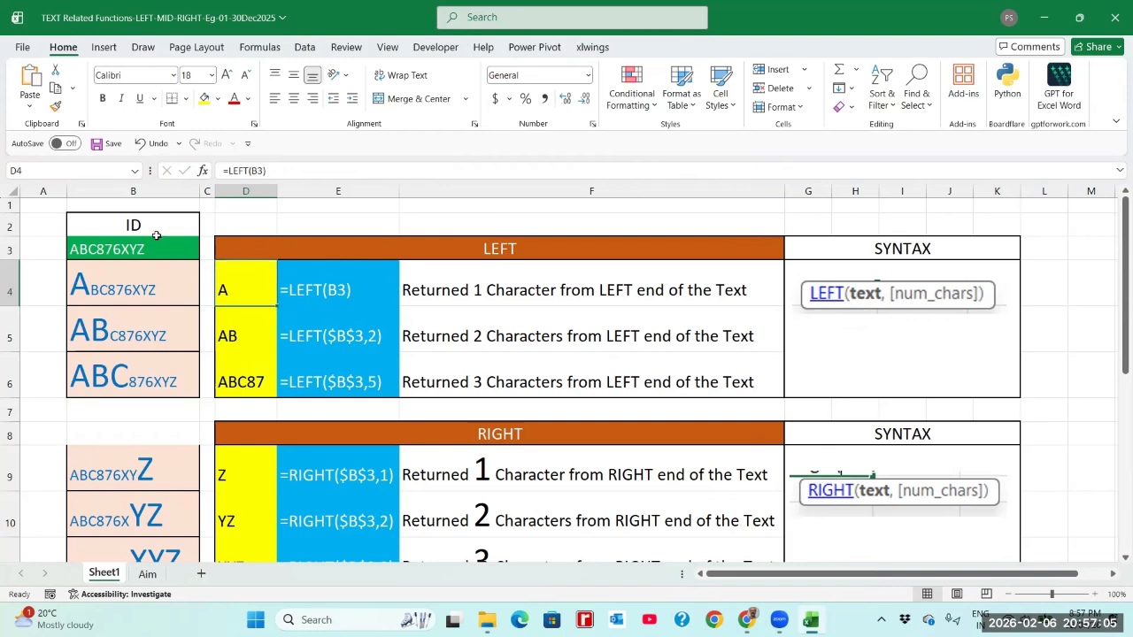
{"action": "left_click", "coordinate": [263, 171]}
{"action": "type", "text": ",1"}
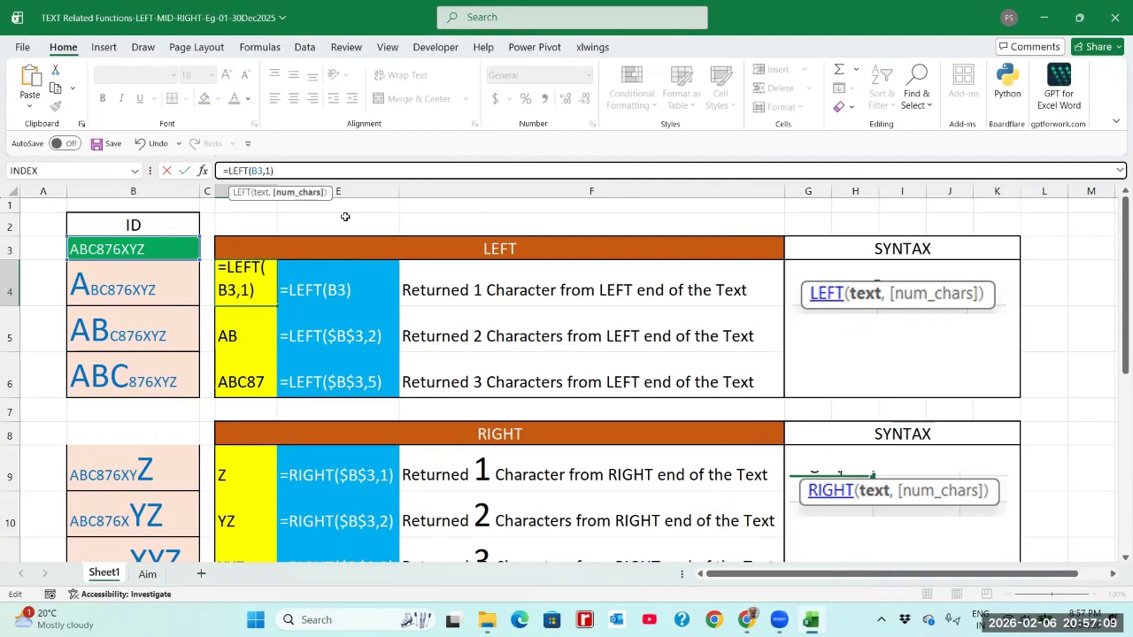
{"action": "key", "text": "Return"}
{"action": "left_click", "coordinate": [264, 283]}
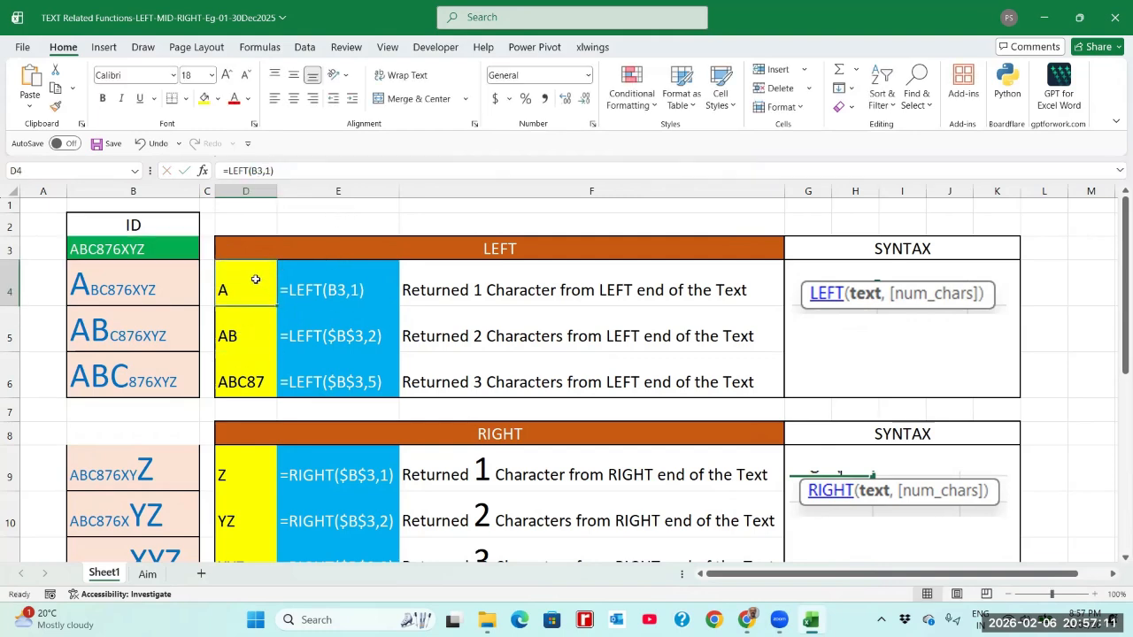
{"action": "left_click", "coordinate": [238, 335]}
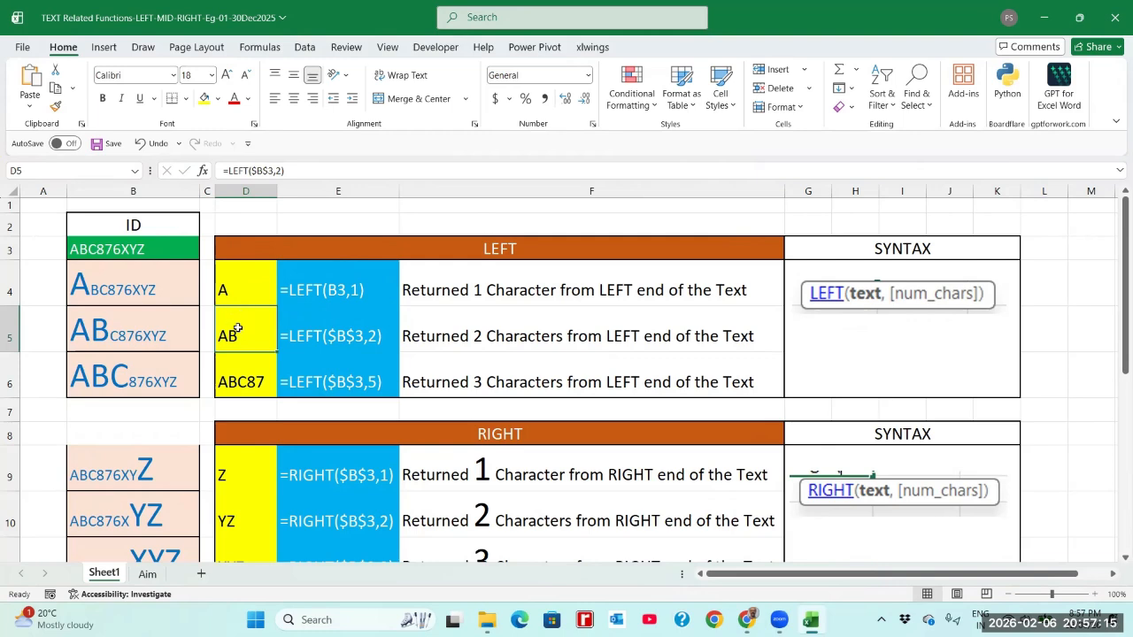
Enter =LEFT(B3,2) in D5 to return AB and compare it with D4
{"action": "type", "text": "="}
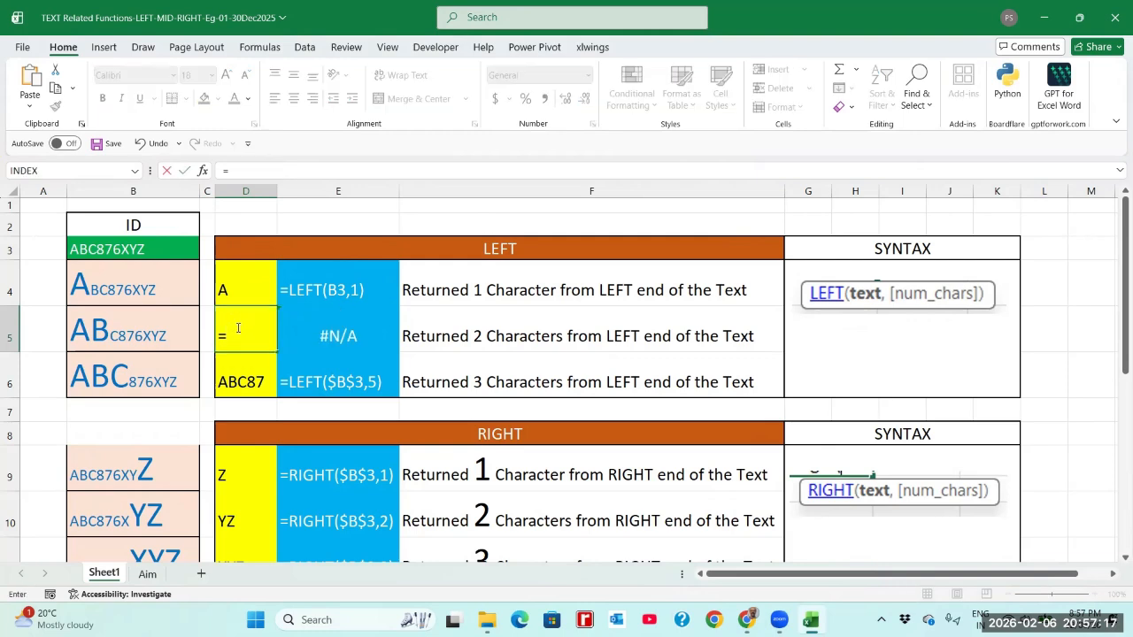
{"action": "type", "text": "LEFT"}
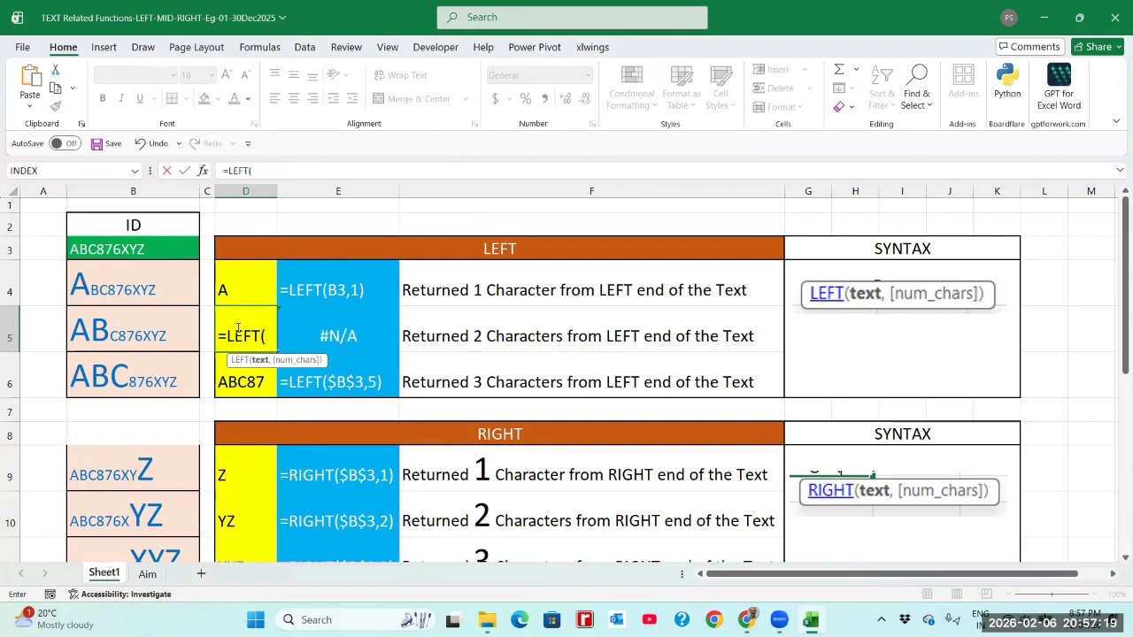
{"action": "left_click", "coordinate": [119, 250]}
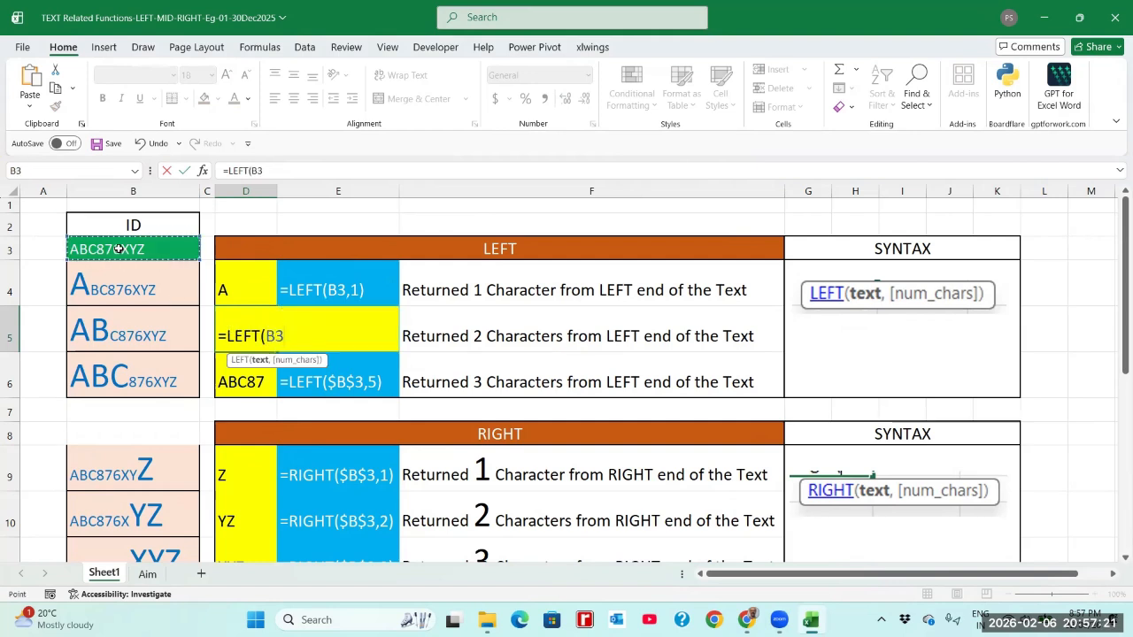
{"action": "type", "text": ","}
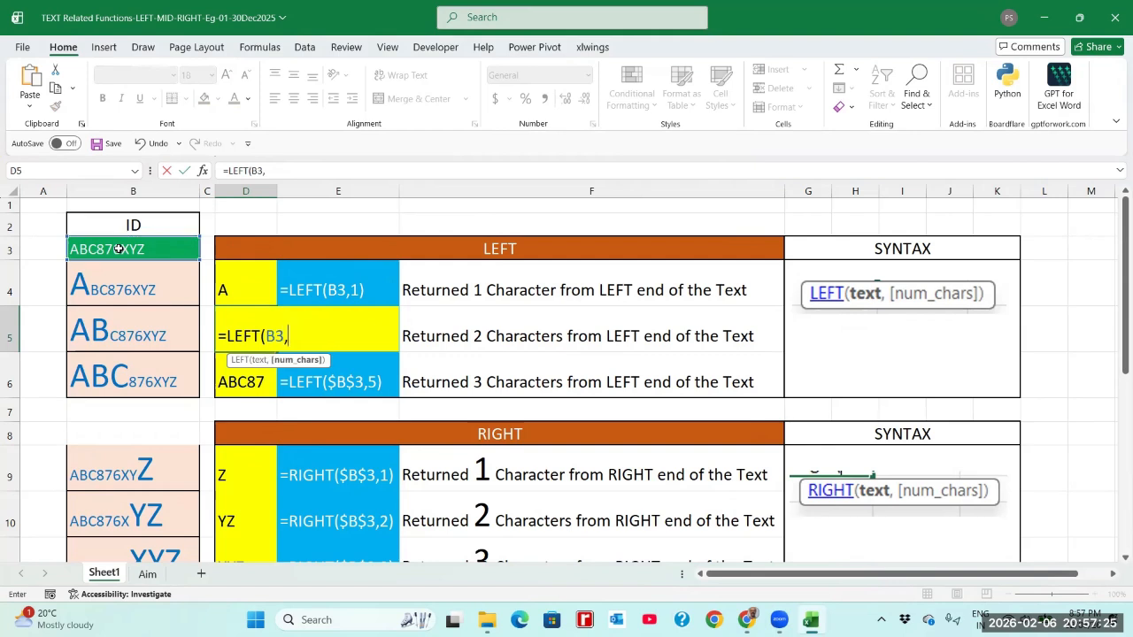
{"action": "type", "text": "2)"}
{"action": "key", "text": "Return"}
{"action": "left_click", "coordinate": [223, 338]}
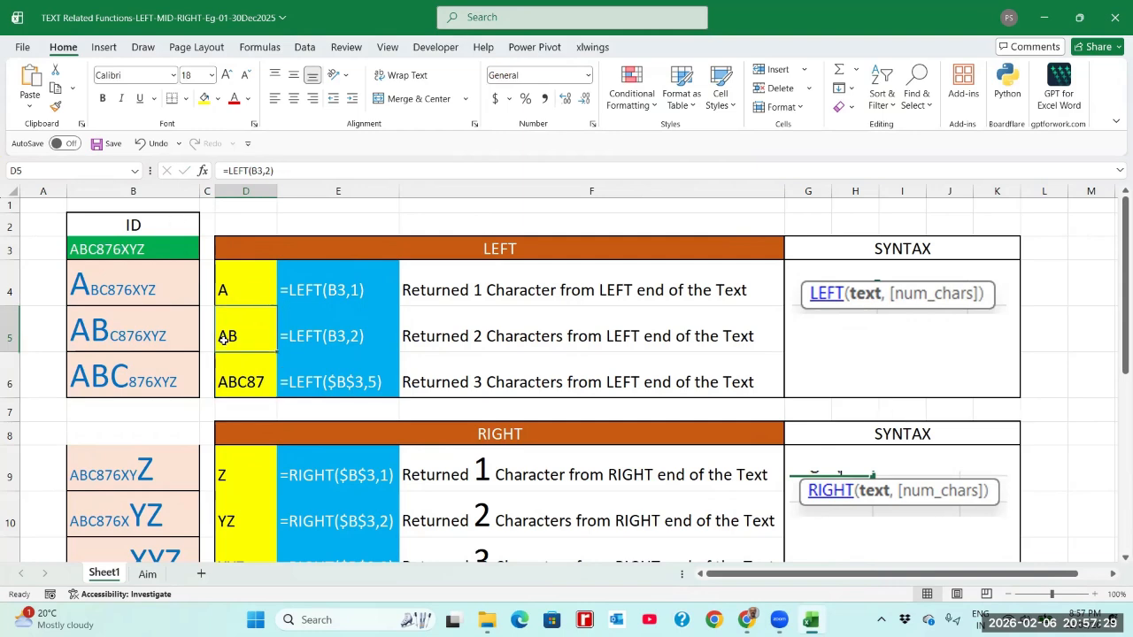
{"action": "left_click", "coordinate": [223, 286]}
{"action": "left_click", "coordinate": [231, 331]}
{"action": "left_click", "coordinate": [239, 285]}
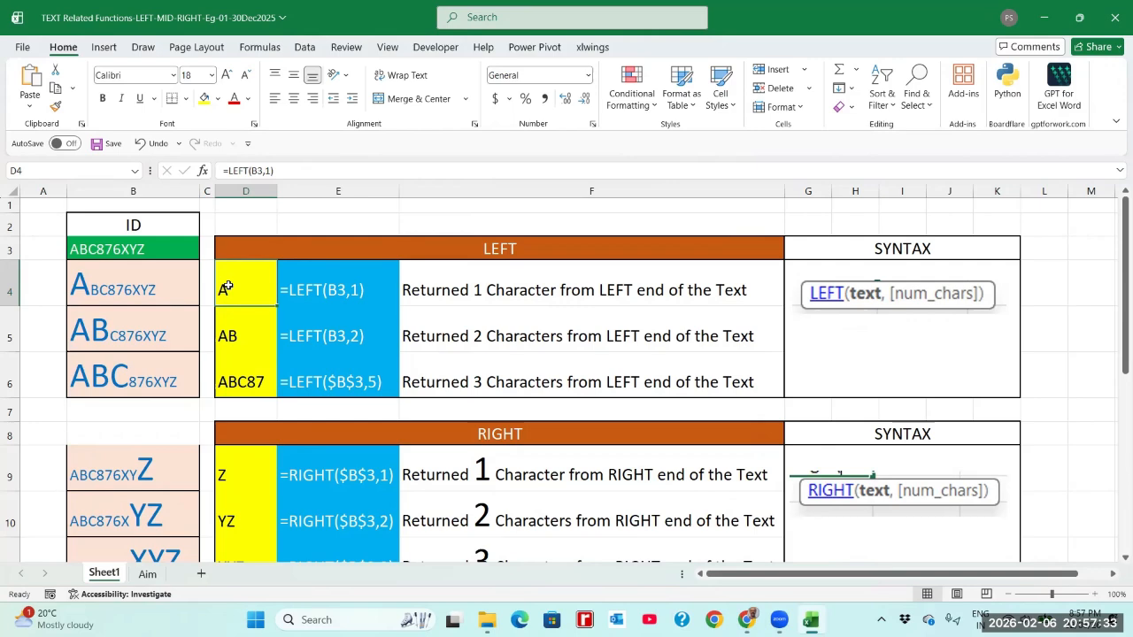
{"action": "left_click", "coordinate": [118, 248]}
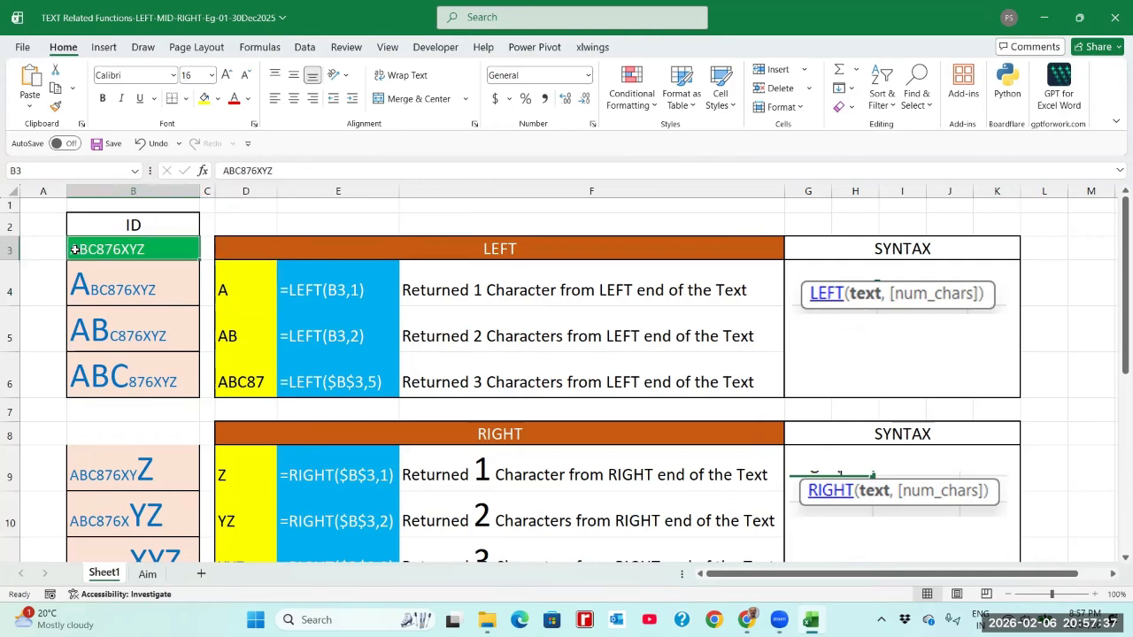
{"action": "left_click", "coordinate": [227, 302]}
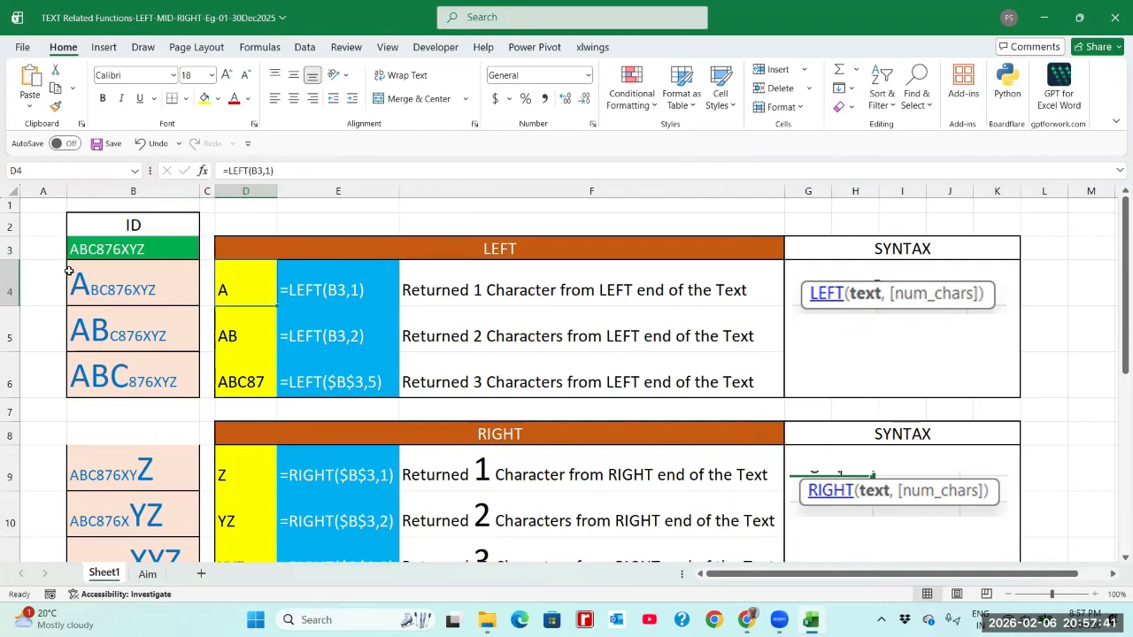
{"action": "left_click", "coordinate": [75, 251]}
{"action": "left_click", "coordinate": [228, 289]}
{"action": "left_click", "coordinate": [239, 326]}
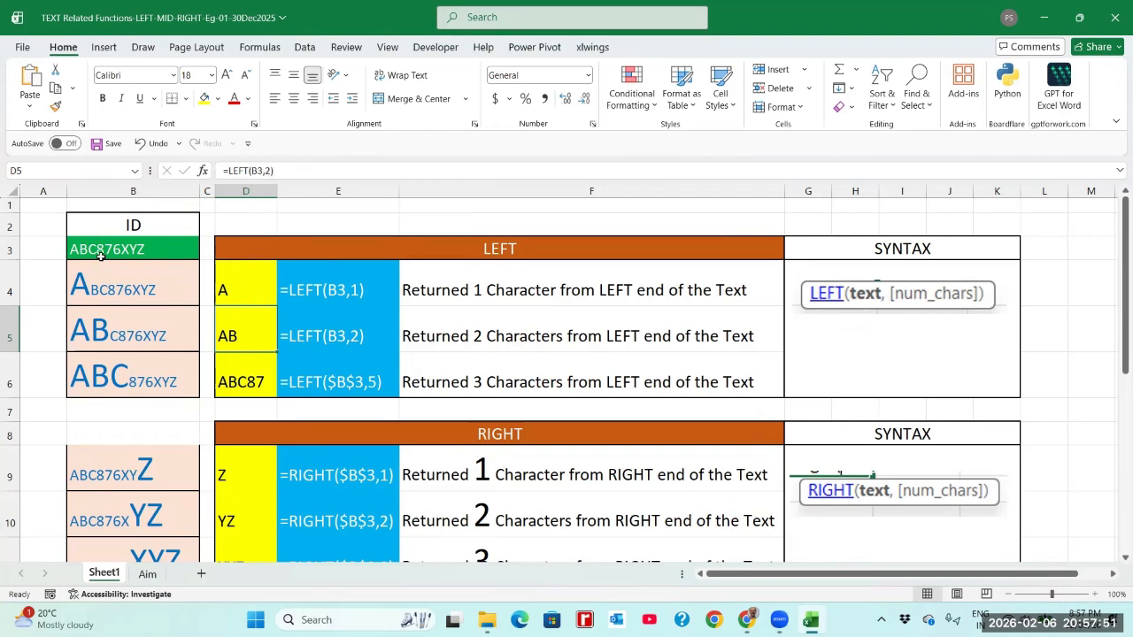
{"action": "left_click", "coordinate": [101, 256]}
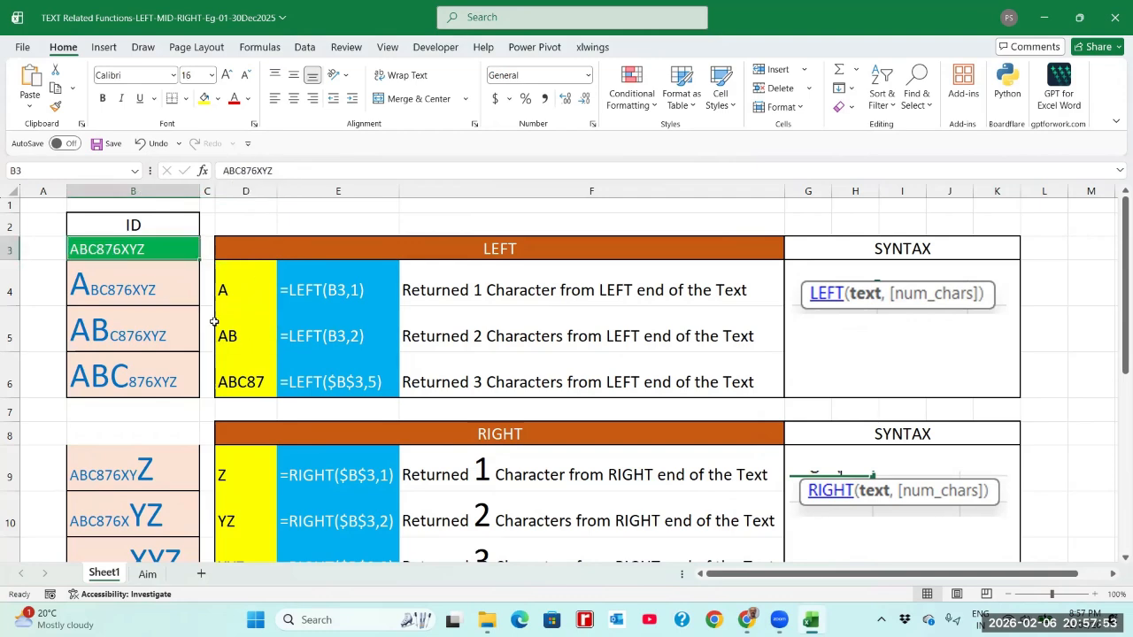
{"action": "left_click", "coordinate": [221, 326]}
{"action": "left_click", "coordinate": [101, 290]}
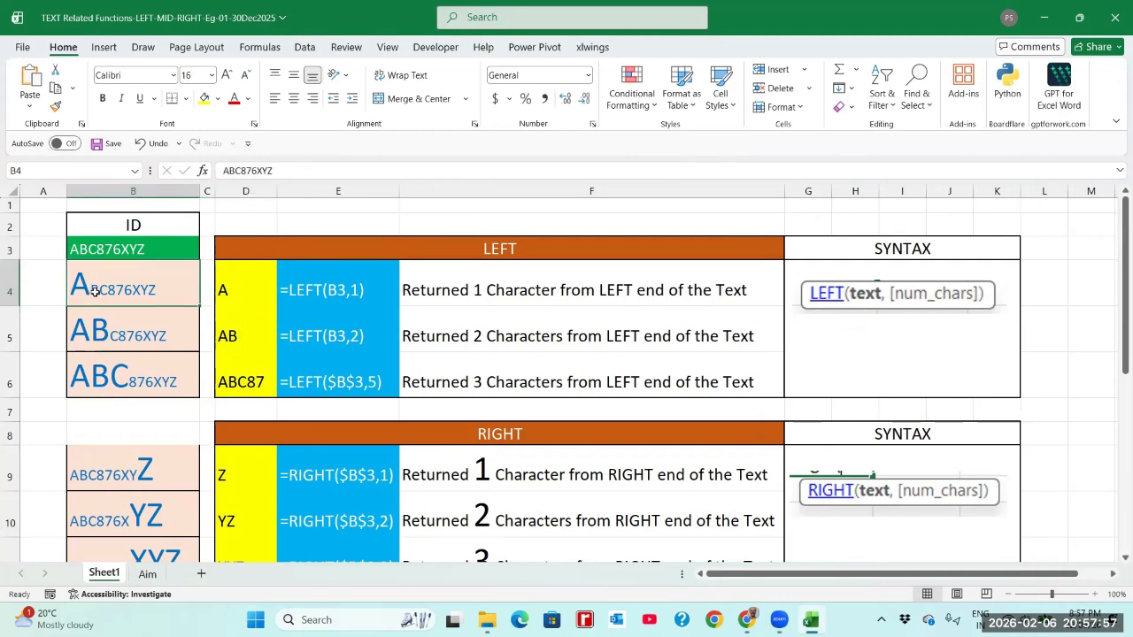
{"action": "left_click", "coordinate": [237, 289]}
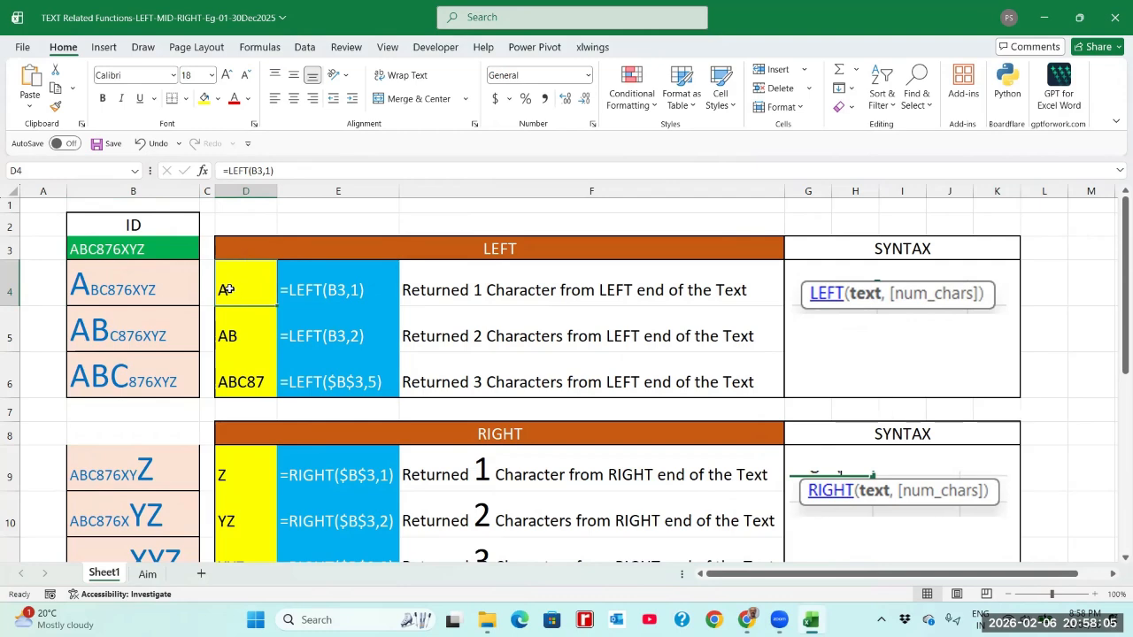
{"action": "left_click", "coordinate": [241, 336]}
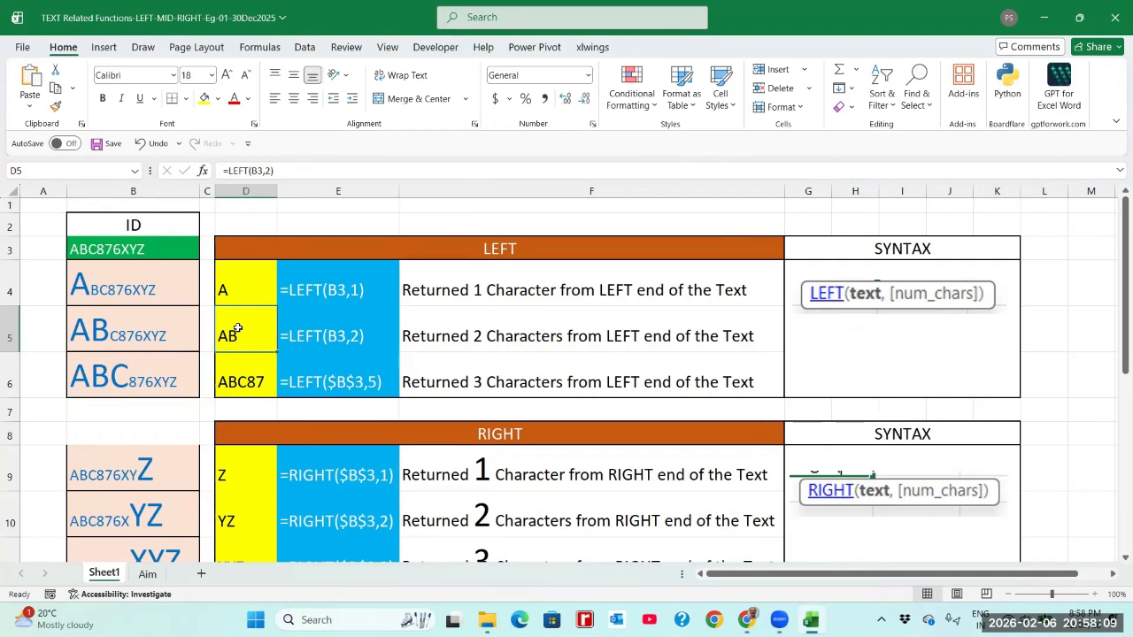
{"action": "left_click", "coordinate": [233, 390]}
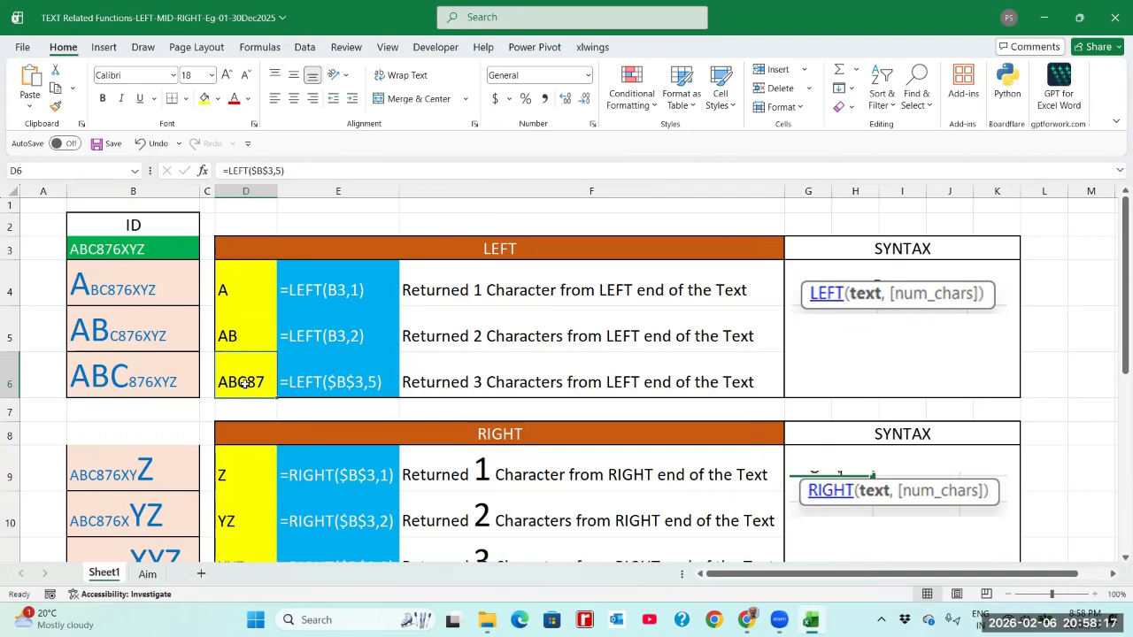
Replace D6's formula with =LEFT(B3,5) using a relative B3 reference
{"action": "key", "text": "Delete"}
{"action": "type", "text": "=L"}
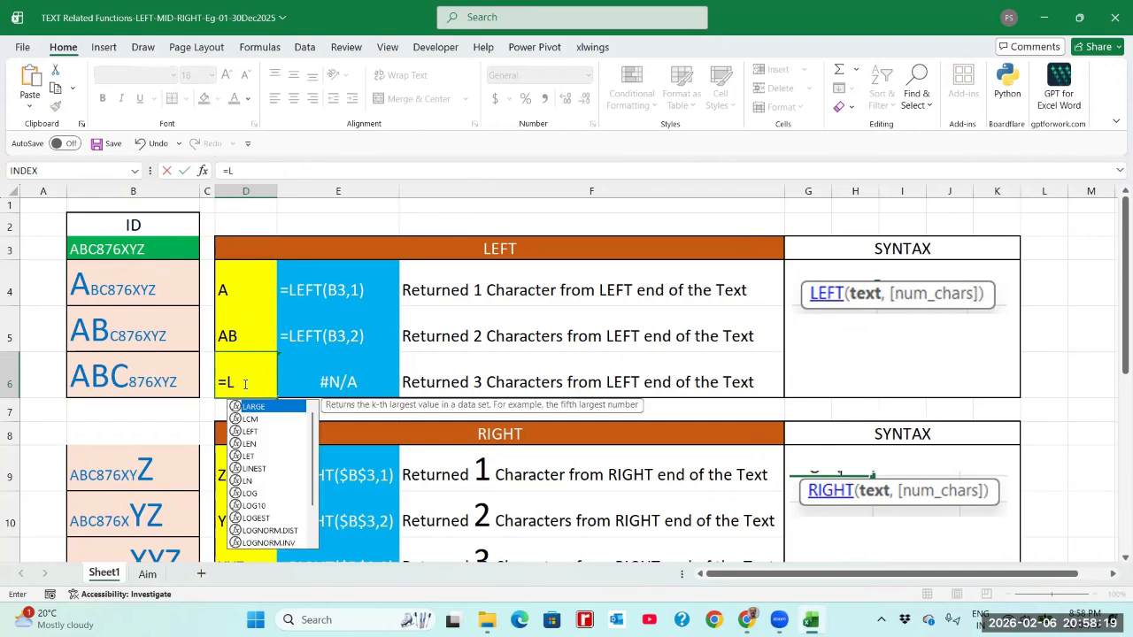
{"action": "type", "text": "EFT("}
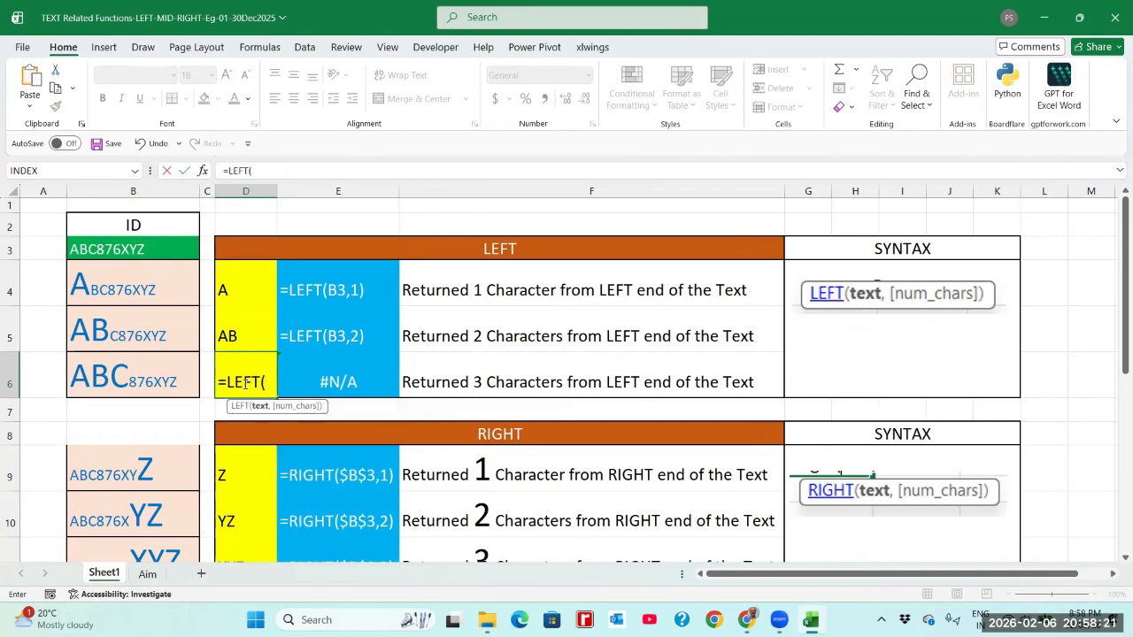
{"action": "left_click", "coordinate": [125, 250]}
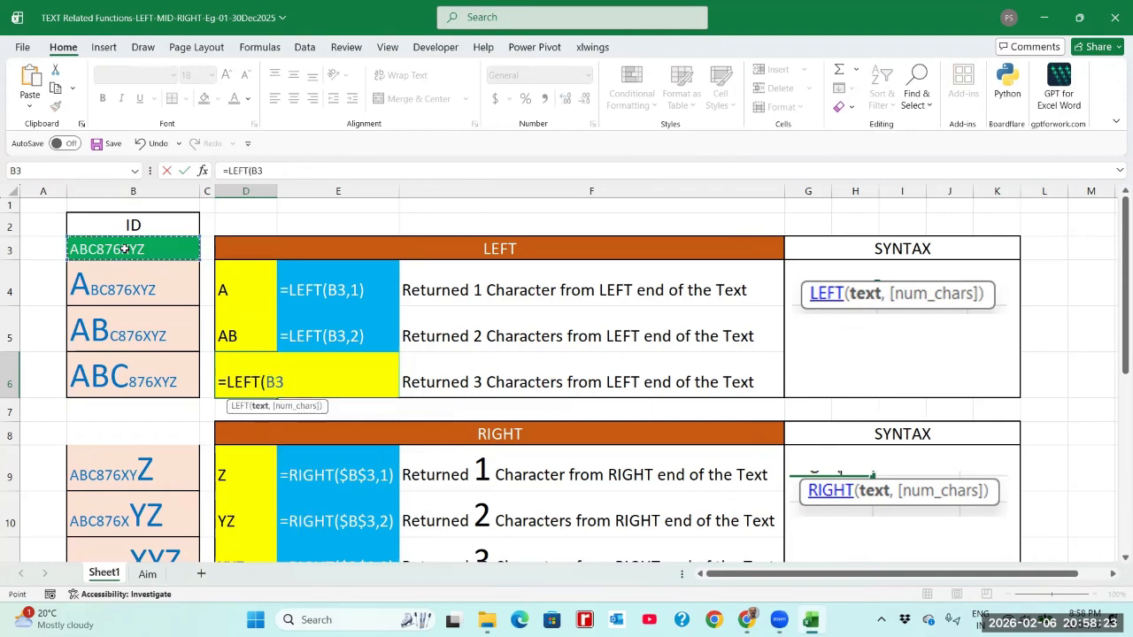
{"action": "type", "text": ",5)"}
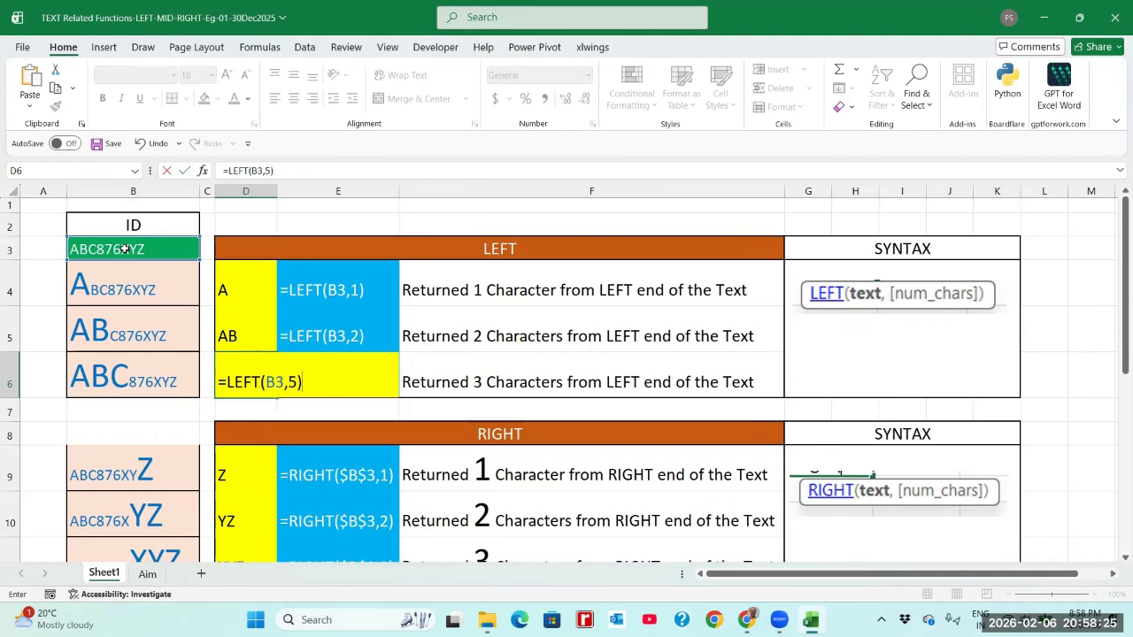
{"action": "key", "text": "ctrl+Return"}
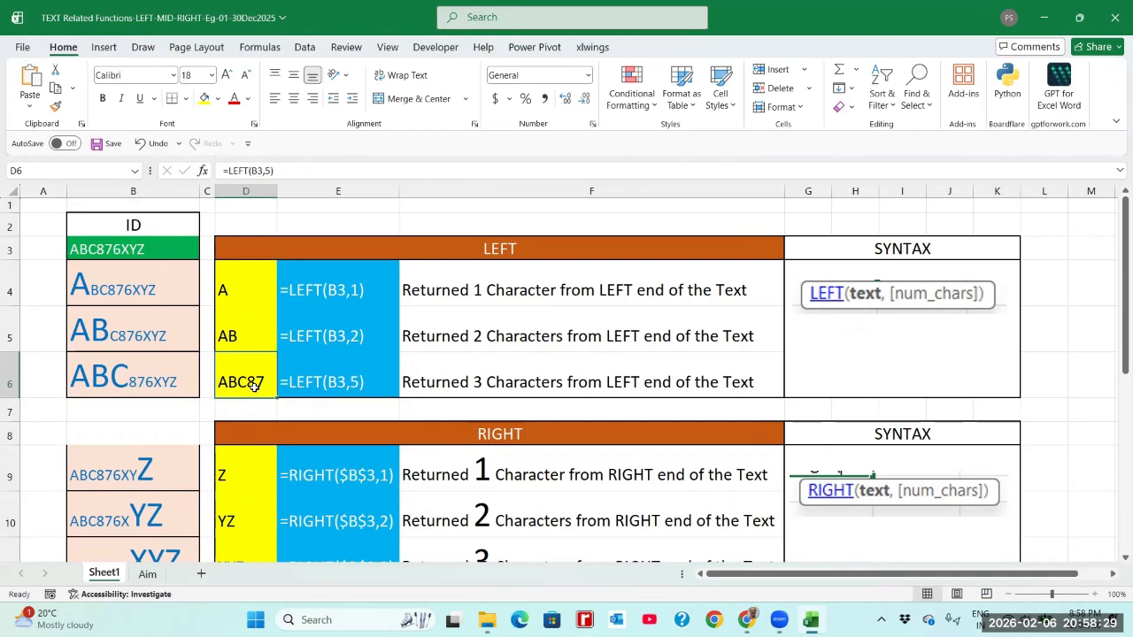
Change D6's character count from 5 to 3, giving =LEFT(B3,3) returning ABC
{"action": "left_click", "coordinate": [288, 175]}
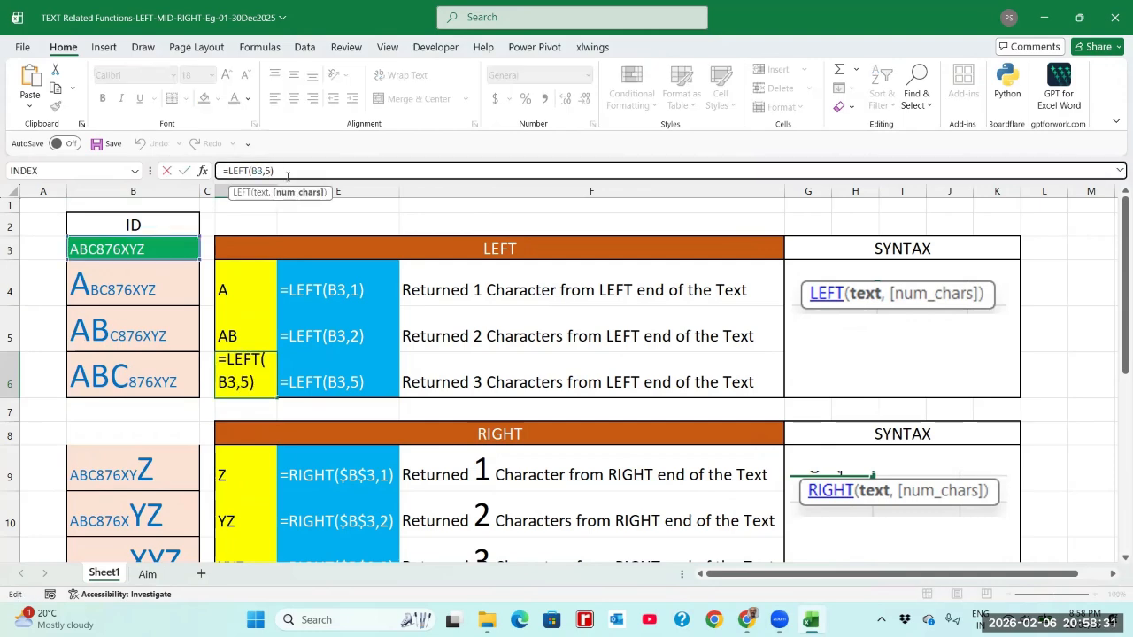
{"action": "key", "text": "BackSpace"}
{"action": "type", "text": "3"}
{"action": "key", "text": "Return"}
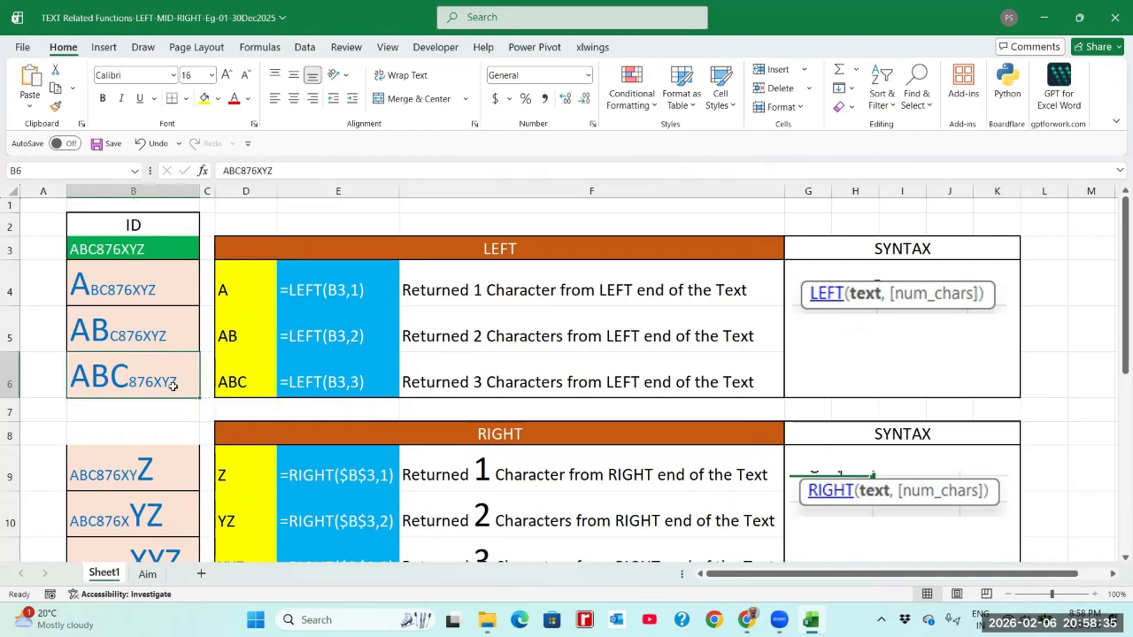
{"action": "left_click", "coordinate": [269, 383]}
{"action": "left_click", "coordinate": [306, 300]}
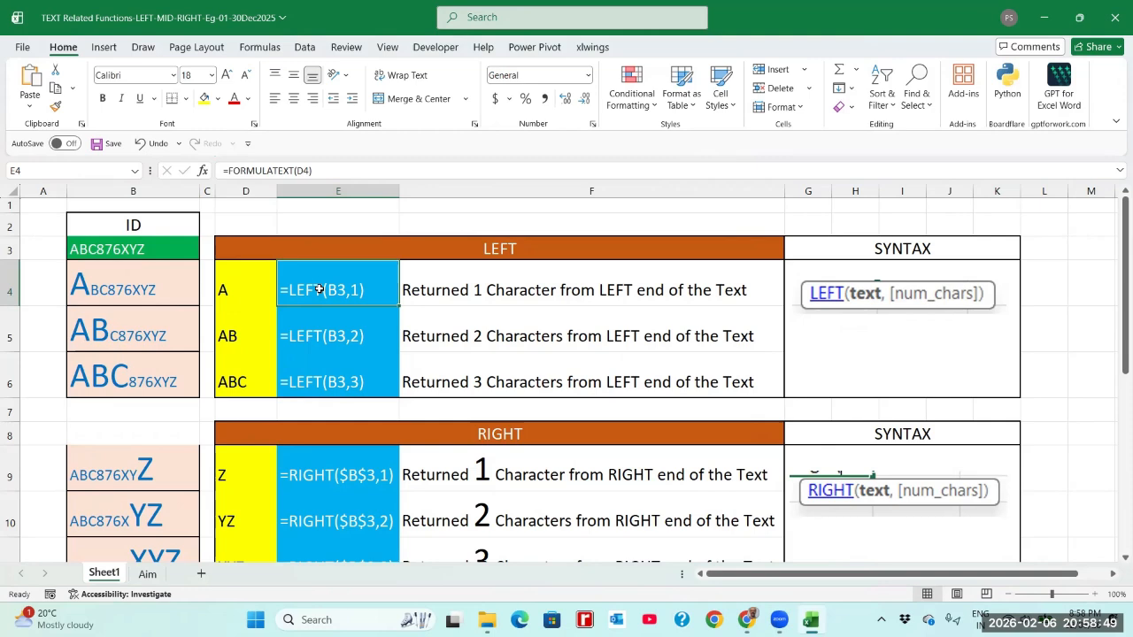
{"action": "left_click", "coordinate": [323, 333]}
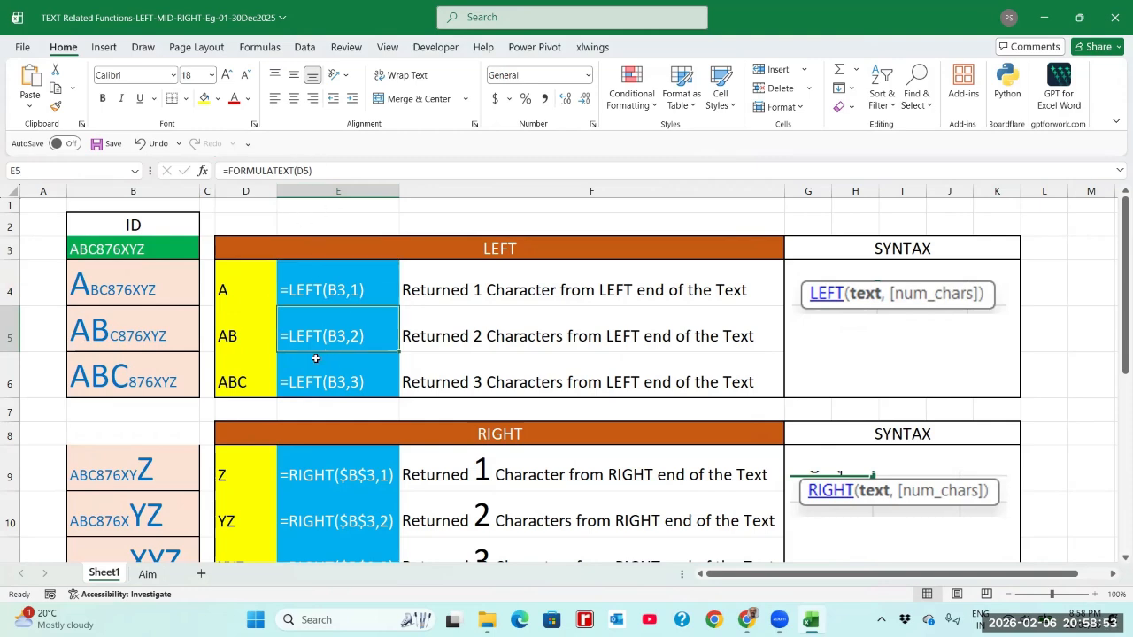
{"action": "left_click", "coordinate": [318, 373]}
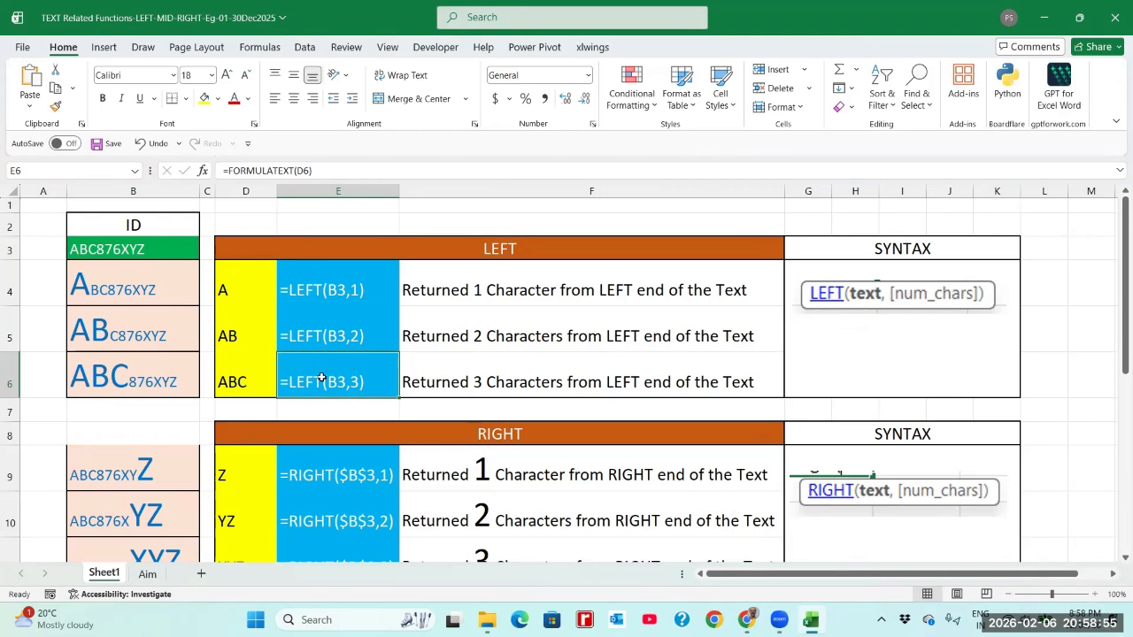
{"action": "left_click", "coordinate": [312, 293]}
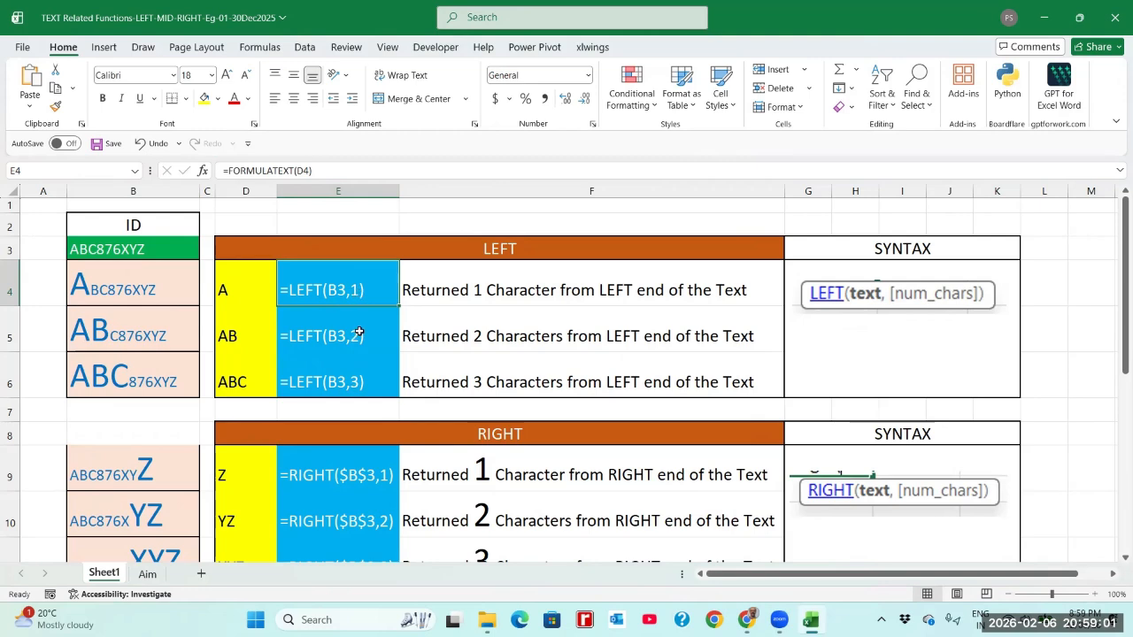
{"action": "left_click", "coordinate": [231, 298]}
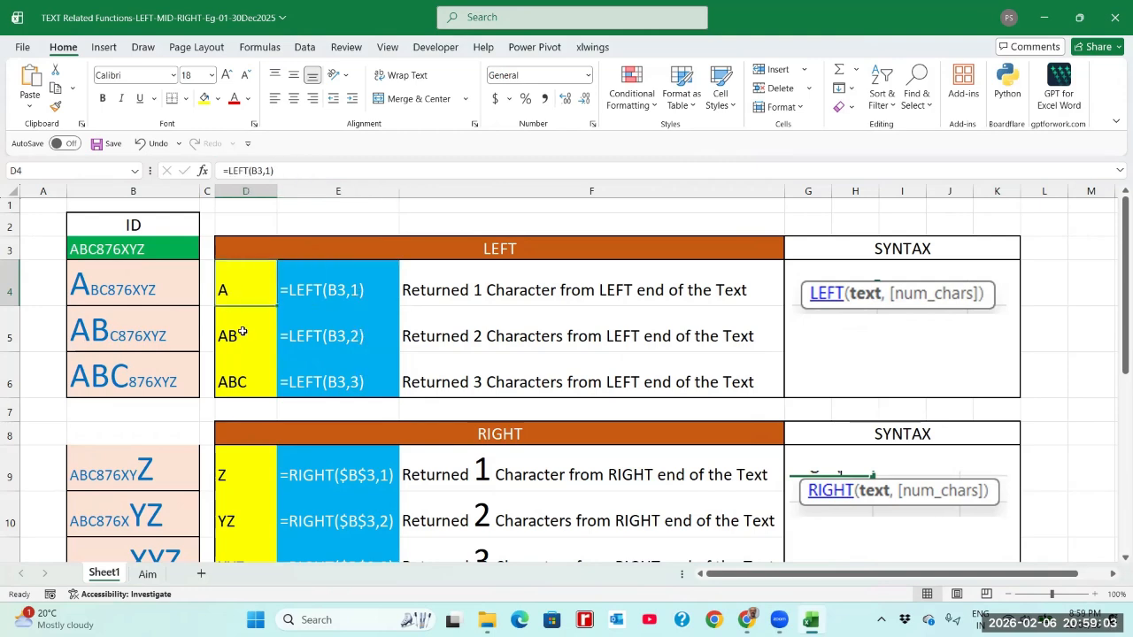
{"action": "left_click", "coordinate": [242, 332]}
{"action": "left_click", "coordinate": [234, 386]}
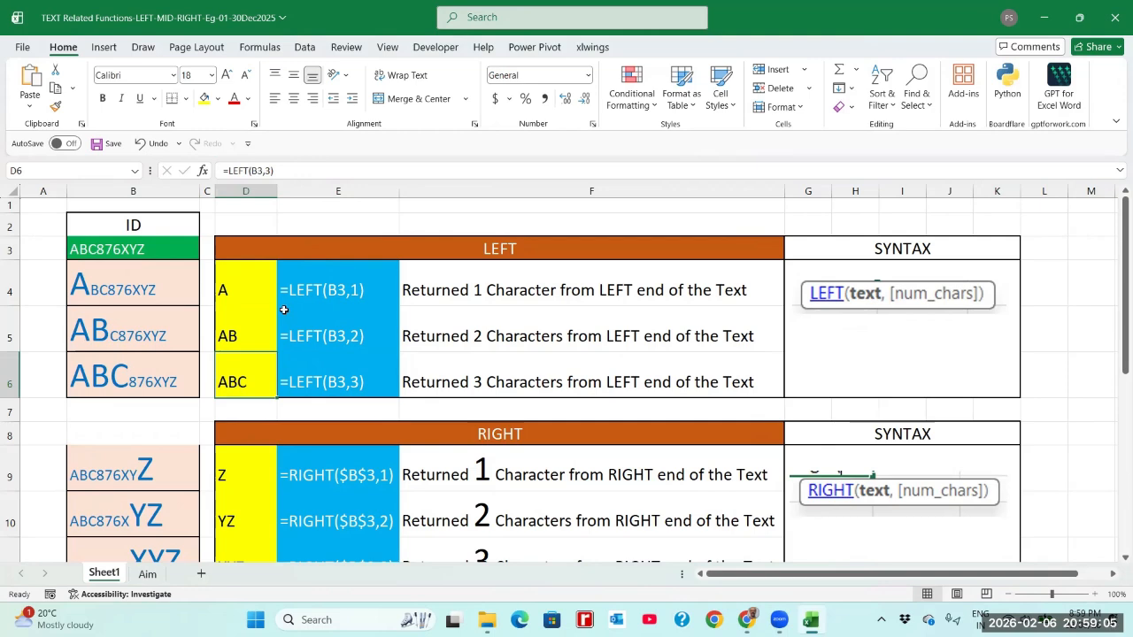
{"action": "left_click", "coordinate": [495, 296]}
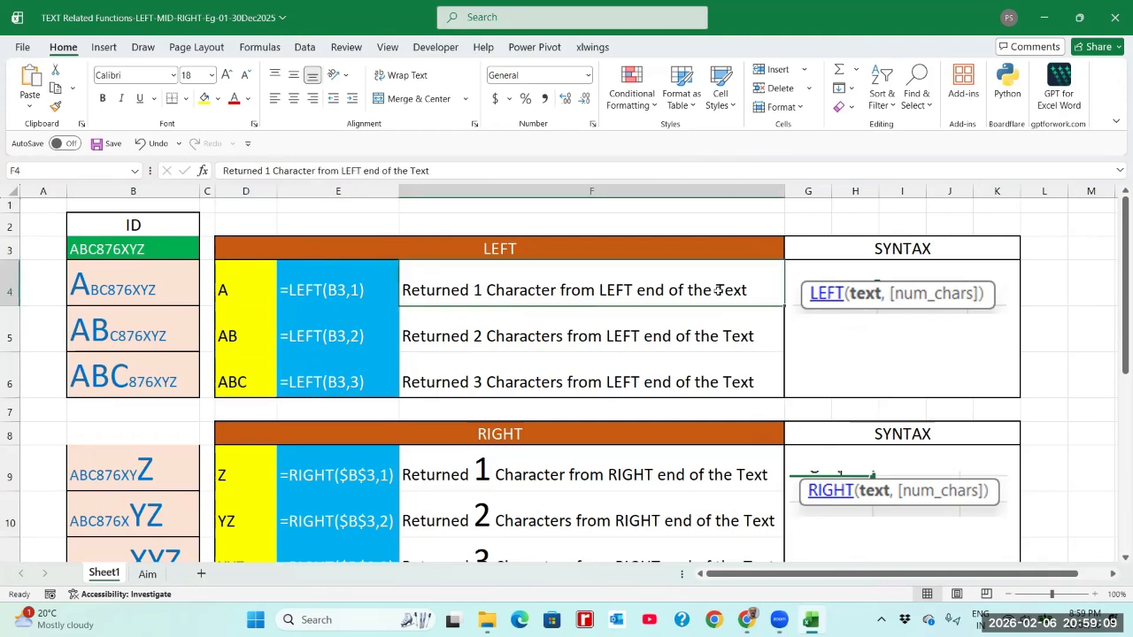
{"action": "left_click", "coordinate": [450, 340]}
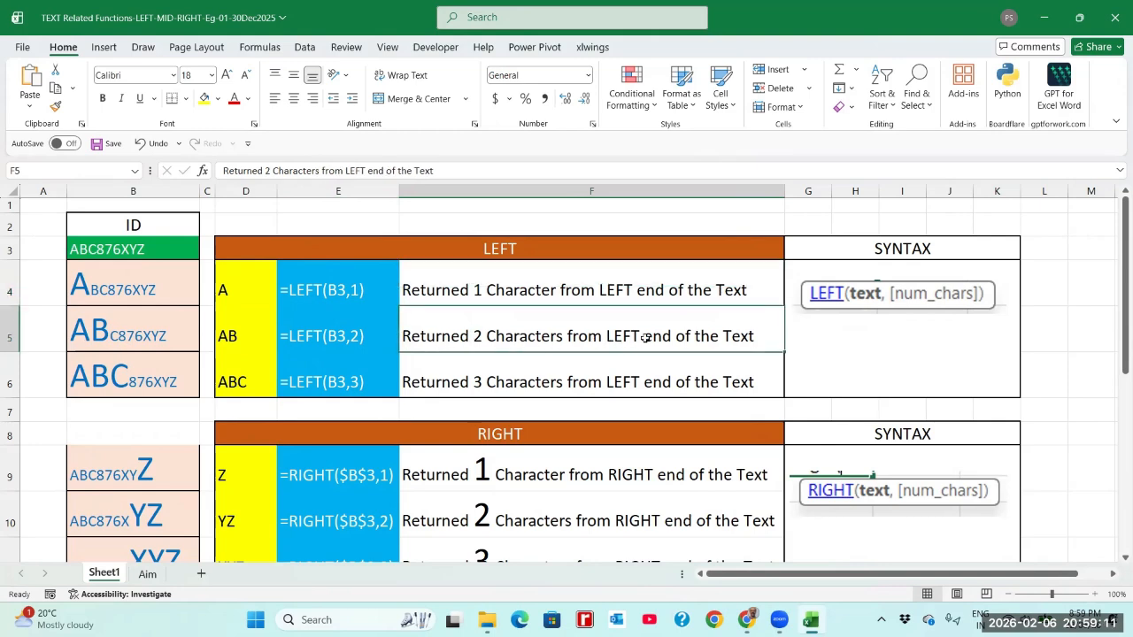
{"action": "left_click", "coordinate": [485, 392]}
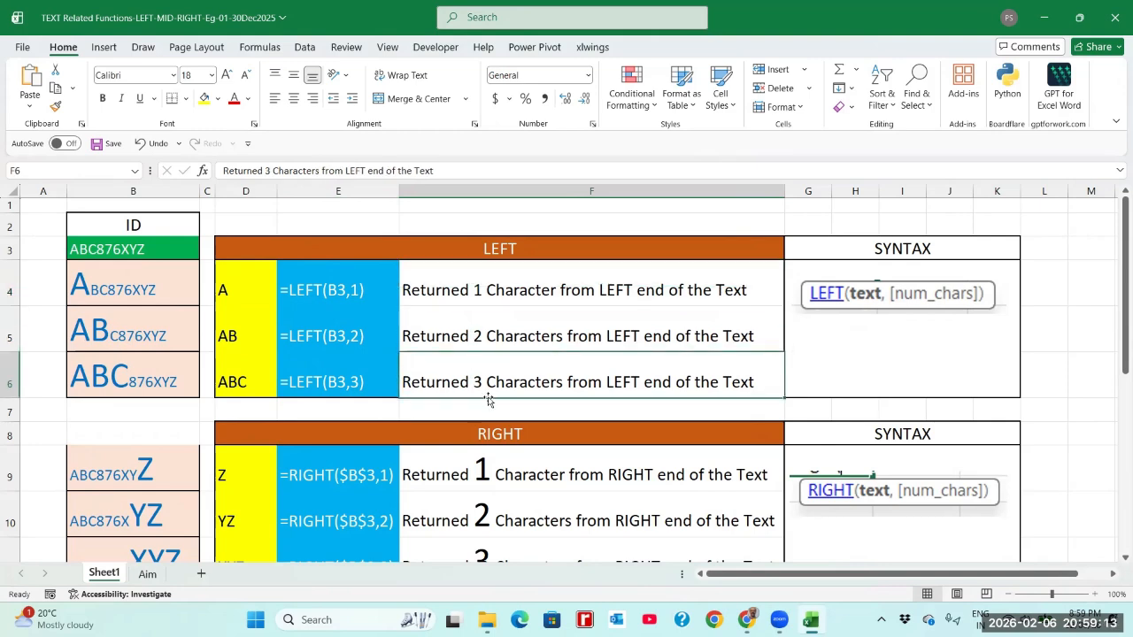
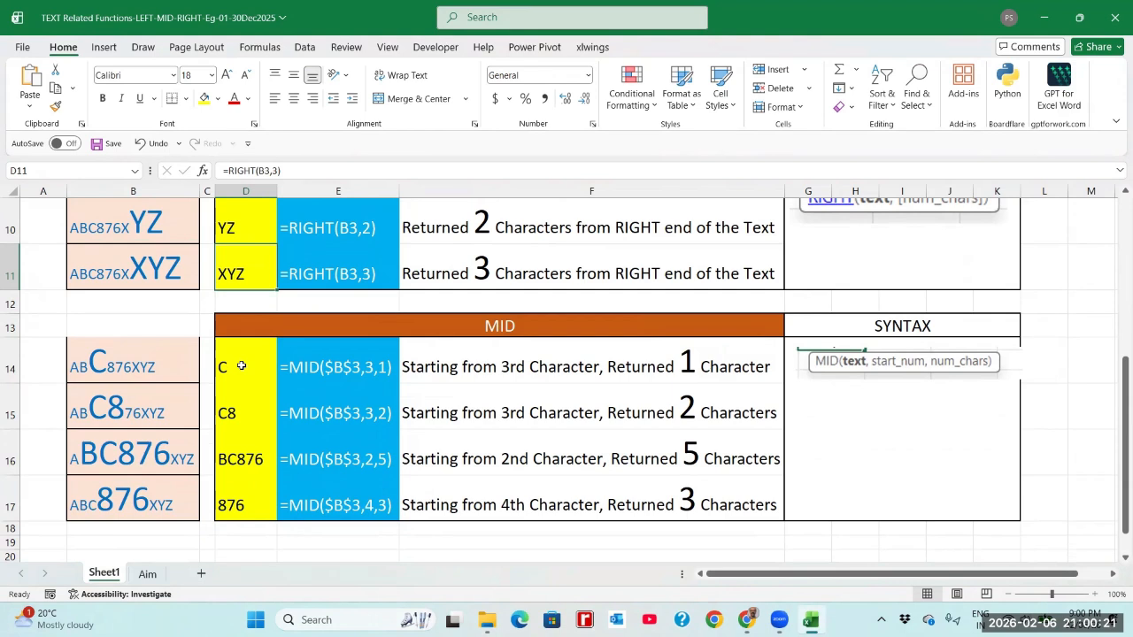
{"action": "left_click", "coordinate": [241, 365]}
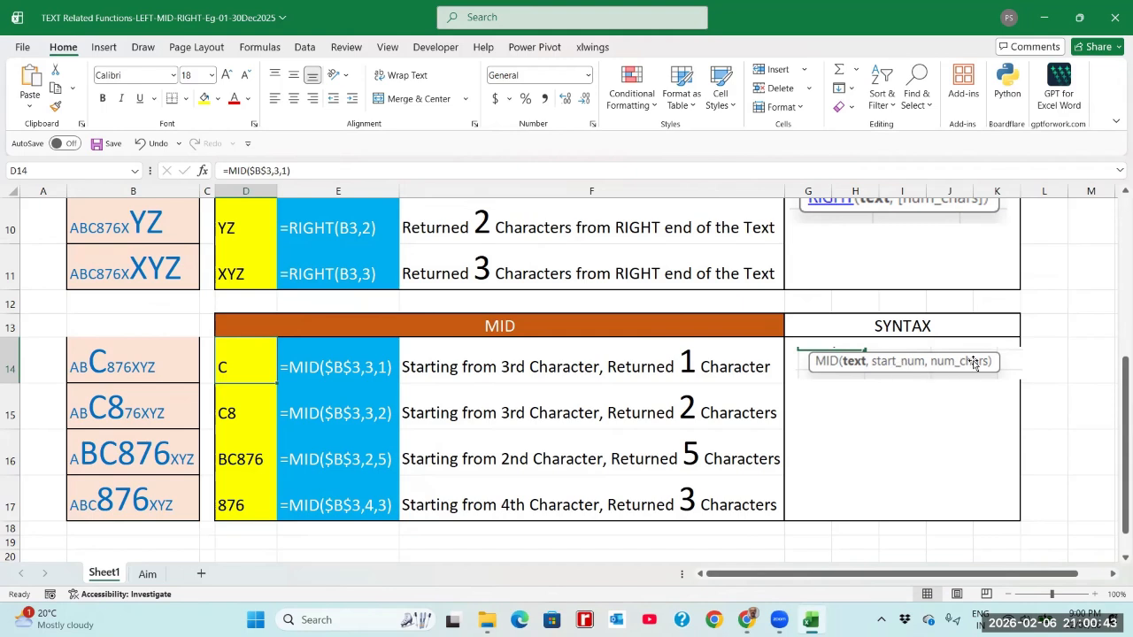
{"action": "left_click", "coordinate": [320, 375]}
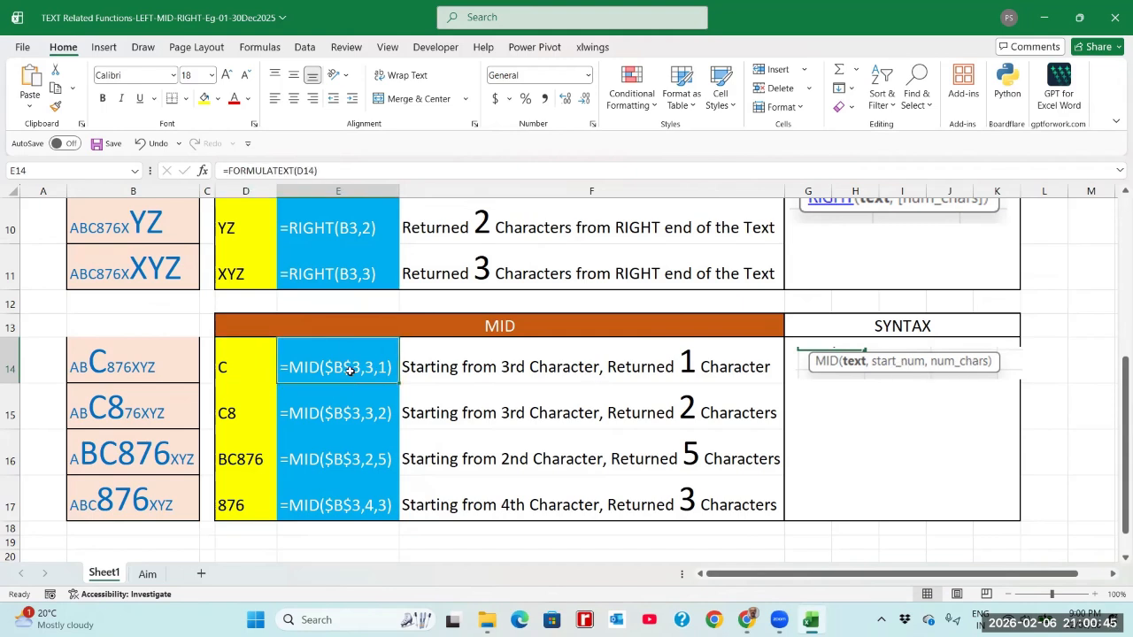
{"action": "left_click", "coordinate": [104, 364]}
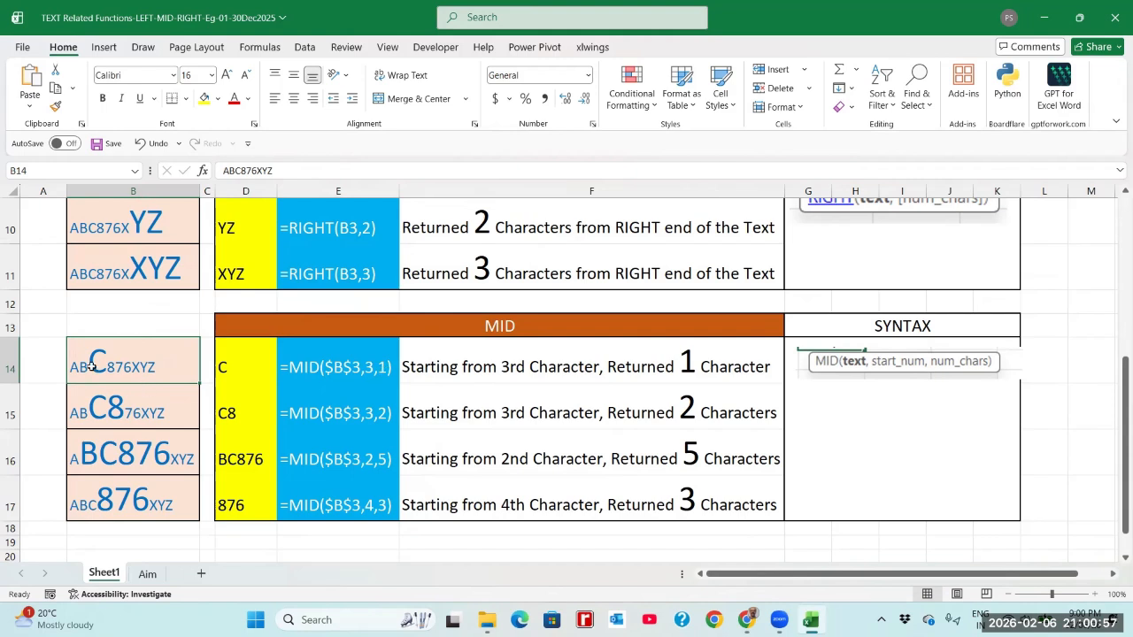
{"action": "left_click", "coordinate": [243, 376]}
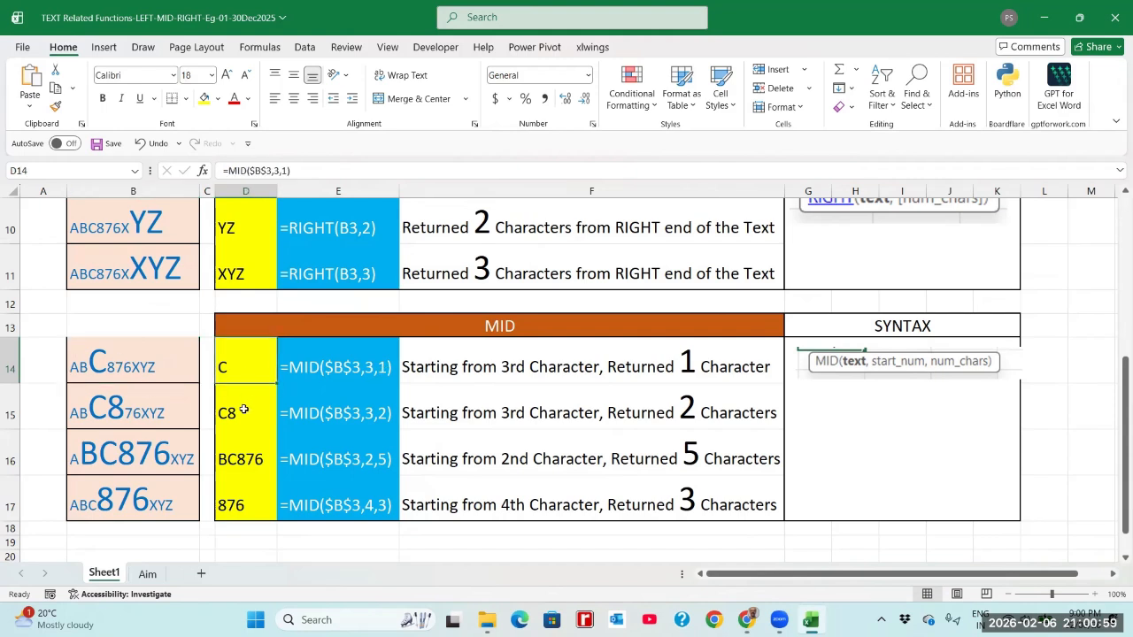
{"action": "left_click", "coordinate": [244, 409]}
{"action": "left_click", "coordinate": [331, 415]}
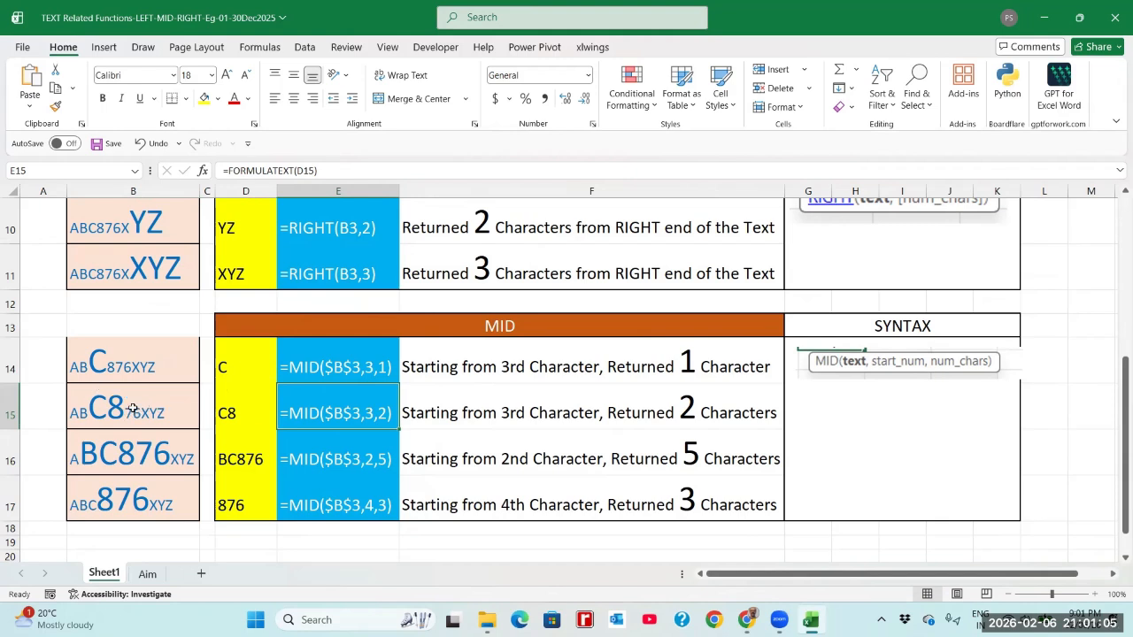
{"action": "left_click", "coordinate": [237, 412]}
Clear D14:D15 and re-enter =MID(B3,3,1) in D14, returning C
{"action": "left_click_drag", "start_coordinate": [241, 365], "coordinate": [246, 396]}
{"action": "key", "text": "Delete"}
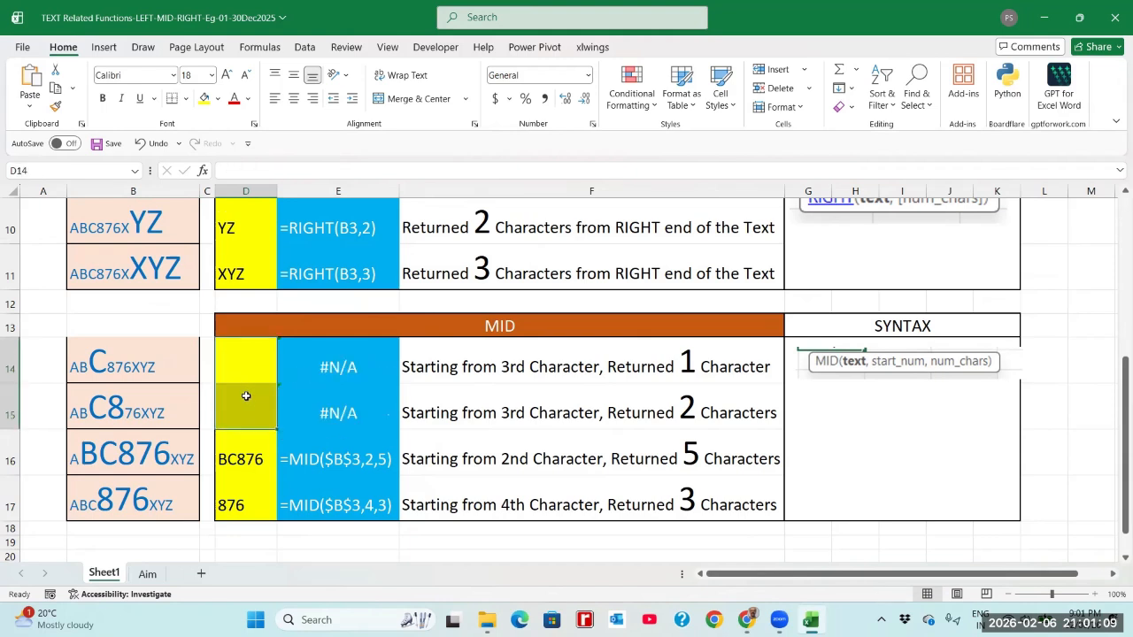
{"action": "key", "text": "Up"}
{"action": "key", "text": "Down"}
{"action": "type", "text": "=MID("}
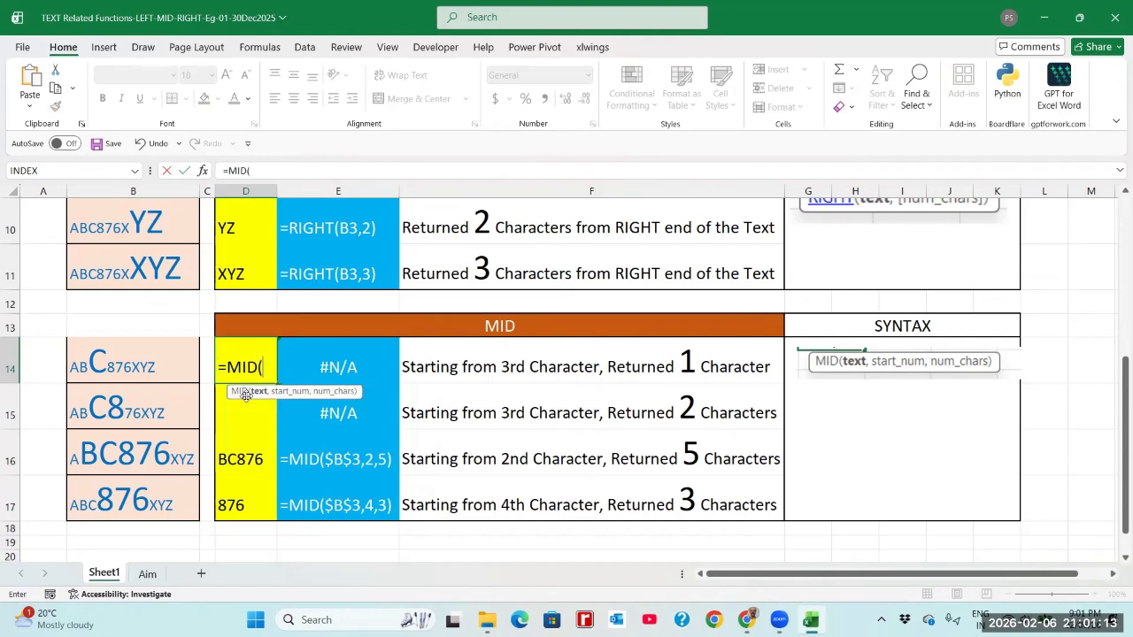
{"action": "type", "text": "B3"}
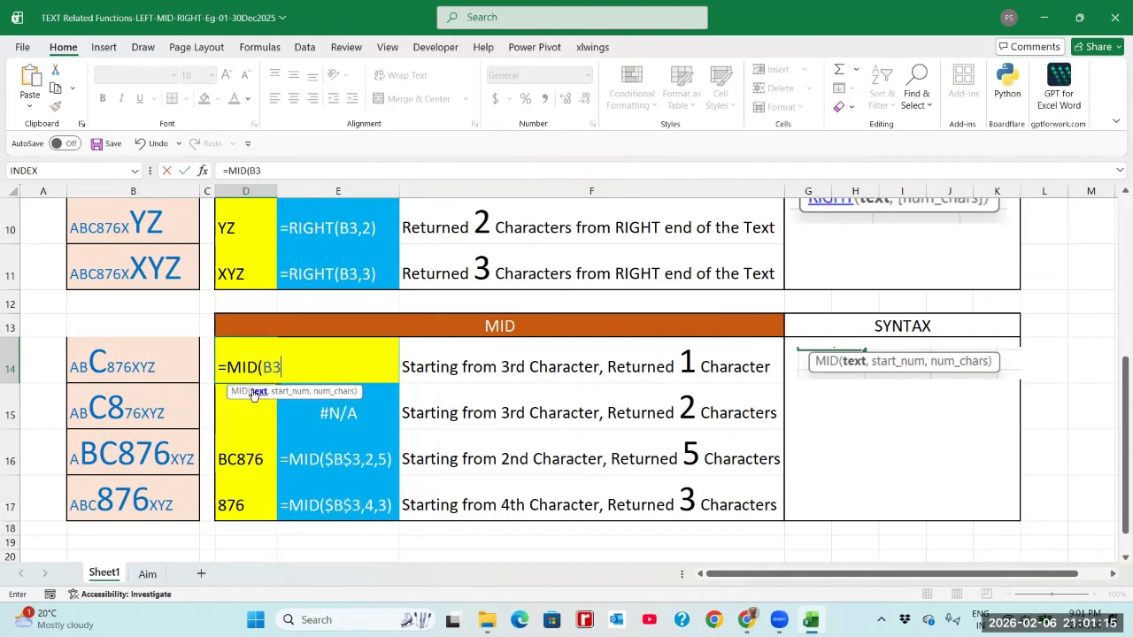
{"action": "type", "text": ",3,1"}
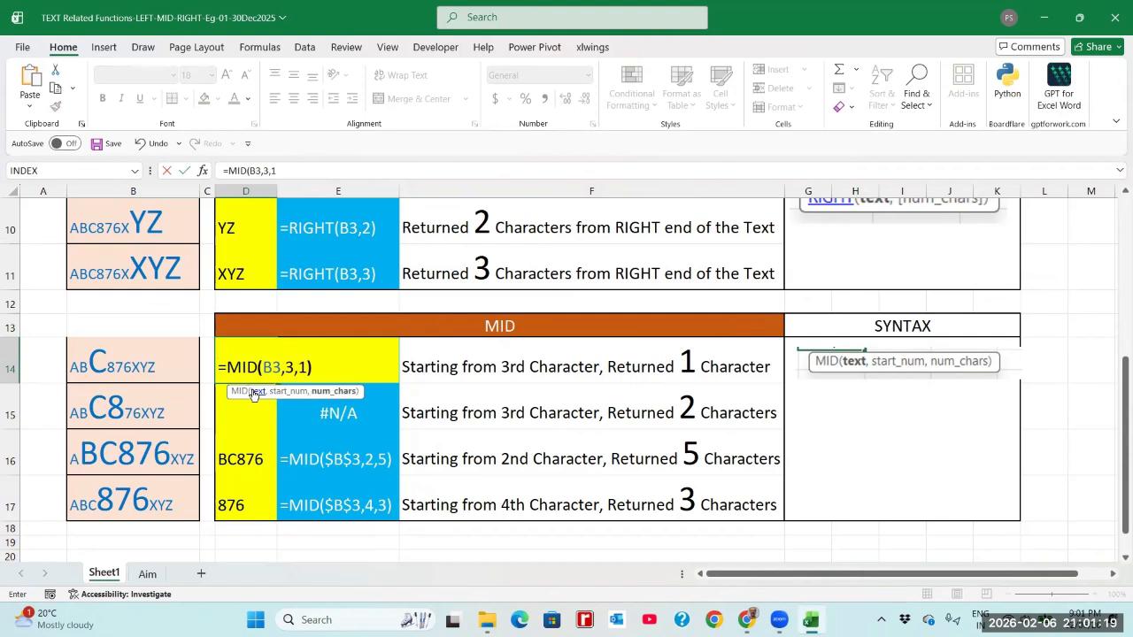
{"action": "type", "text": ")"}
{"action": "key", "text": "Return"}
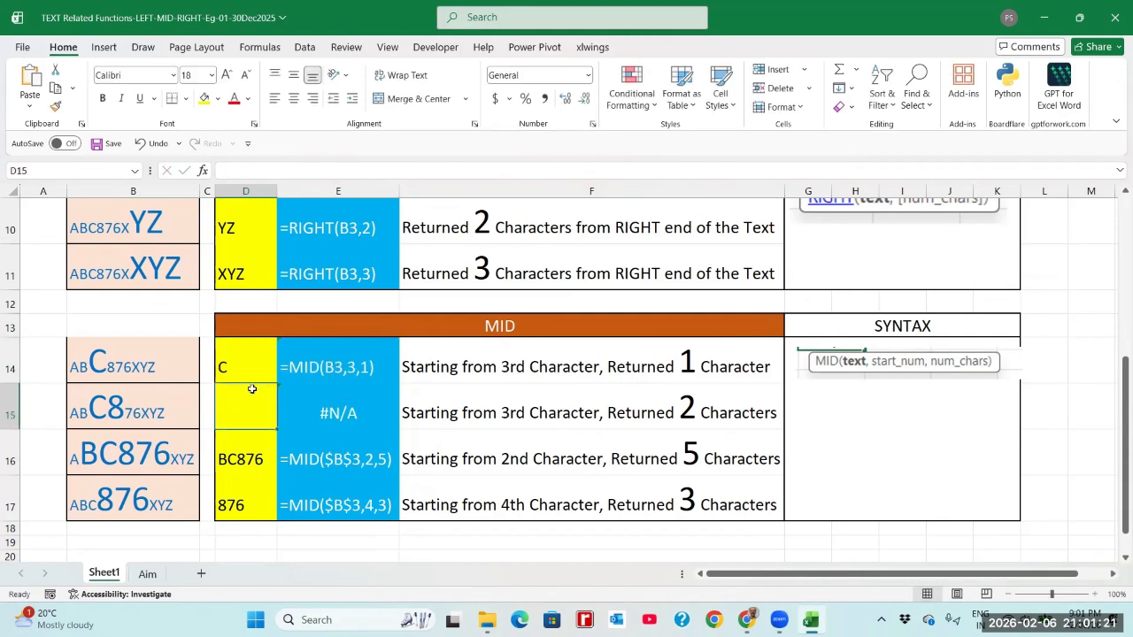
Enter =MID(B3,3,2) in D15, returning C8, and check the D15 and D16 results
{"action": "type", "text": "=MID("}
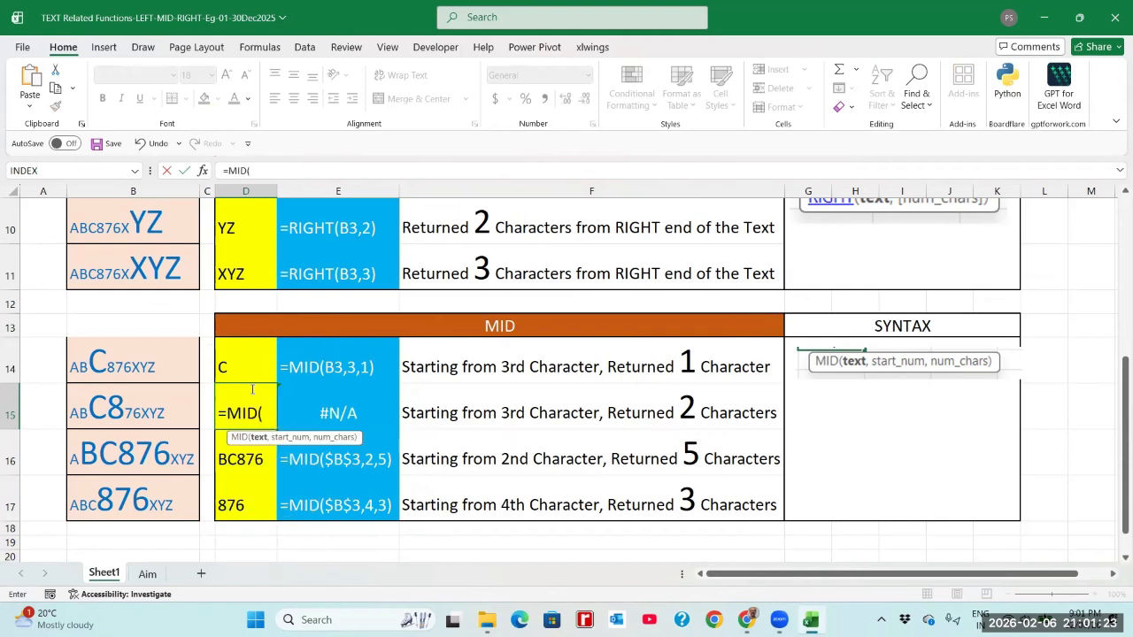
{"action": "type", "text": "B3,"}
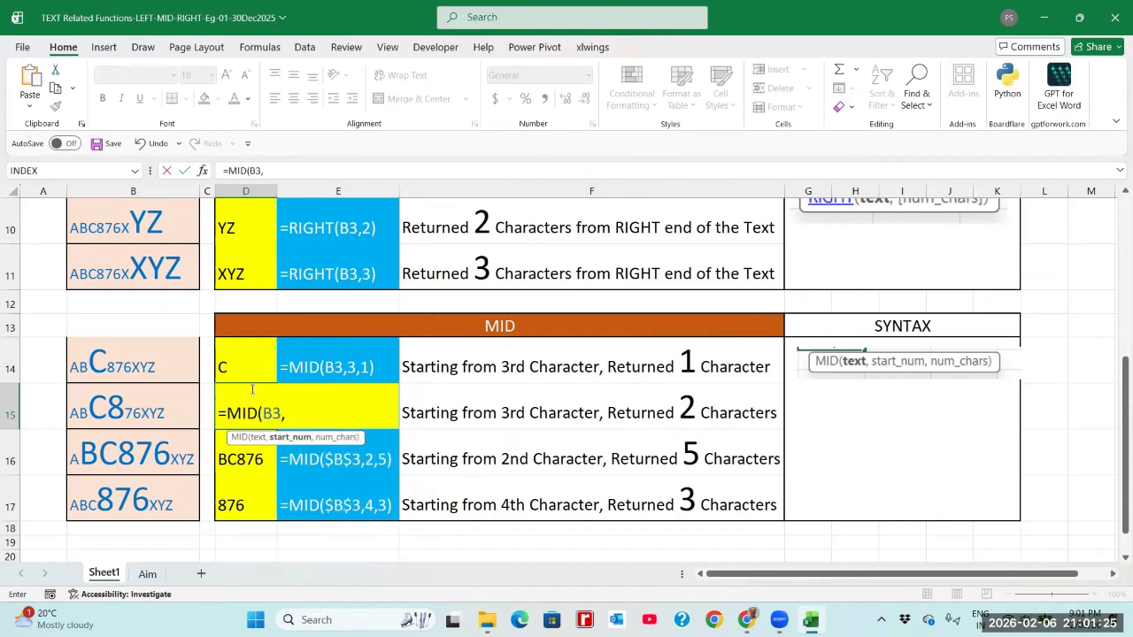
{"action": "type", "text": "3,"}
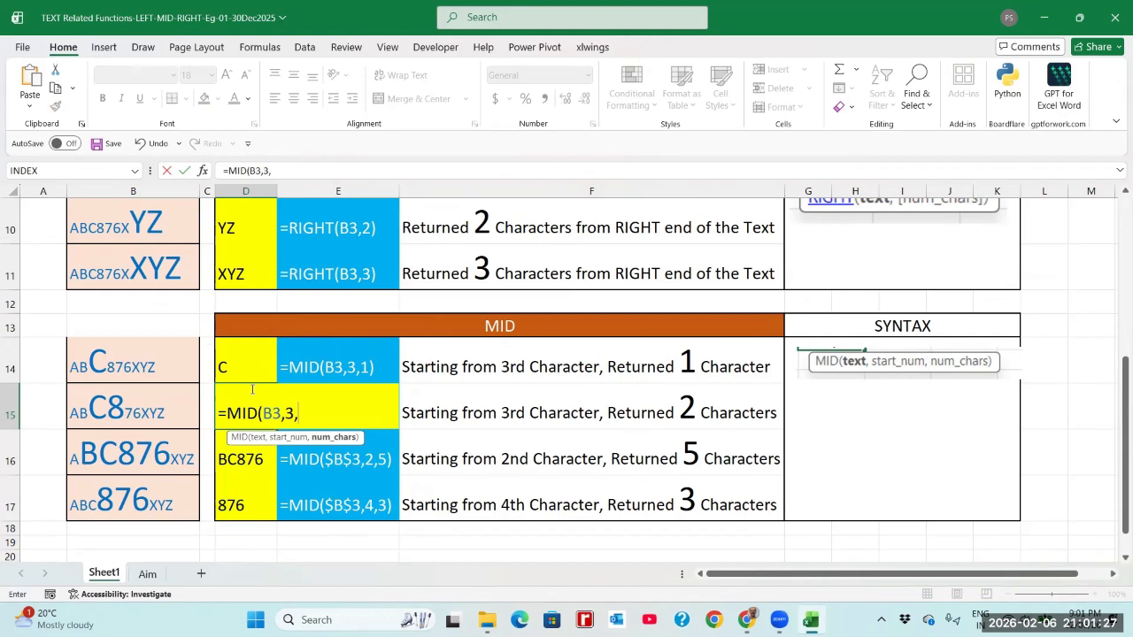
{"action": "type", "text": "2"}
{"action": "key", "text": "Return"}
{"action": "left_click", "coordinate": [253, 390]}
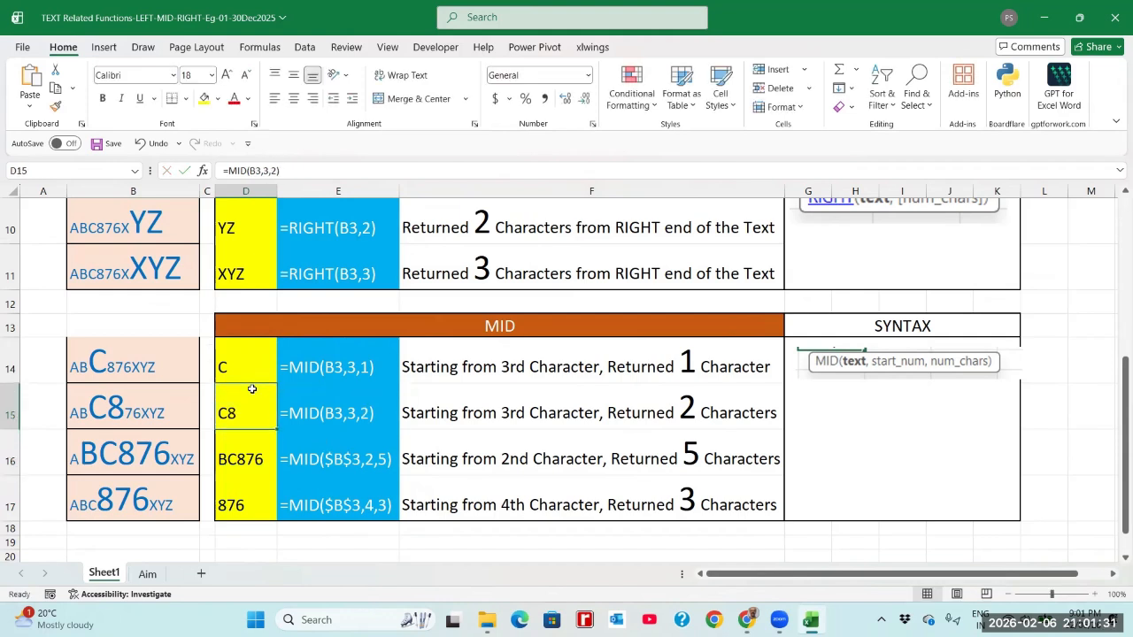
{"action": "left_click", "coordinate": [255, 469]}
Review the MID formulas and descriptions in rows 16 and 17, then save with Ctrl+S
{"action": "left_click", "coordinate": [323, 459]}
{"action": "left_click", "coordinate": [352, 479]}
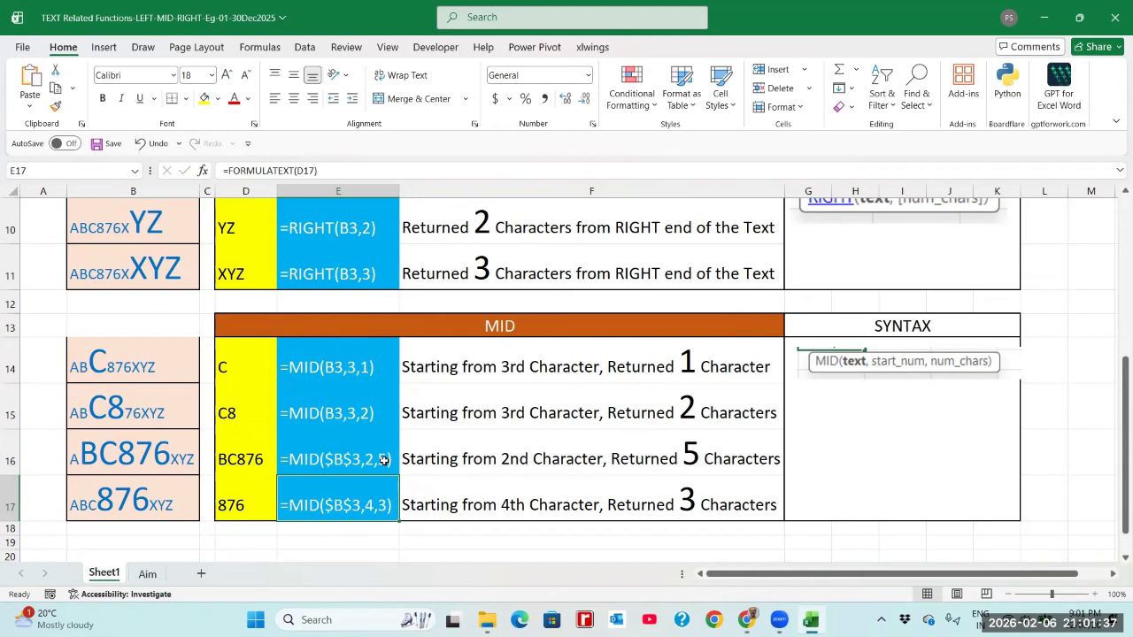
{"action": "left_click", "coordinate": [236, 462]}
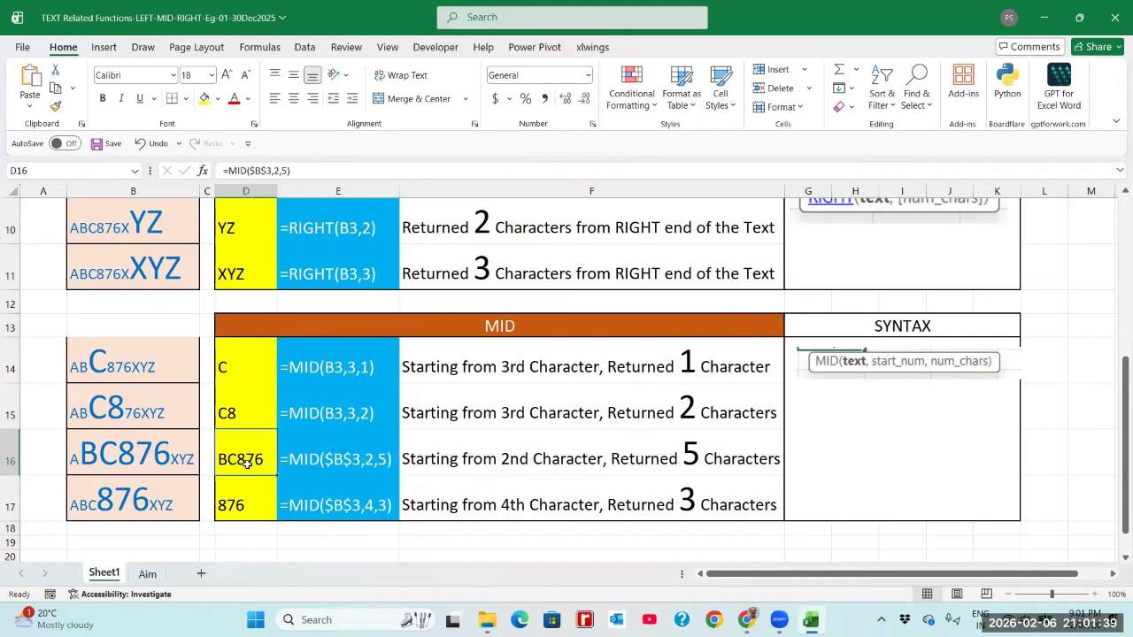
{"action": "left_click", "coordinate": [317, 510]}
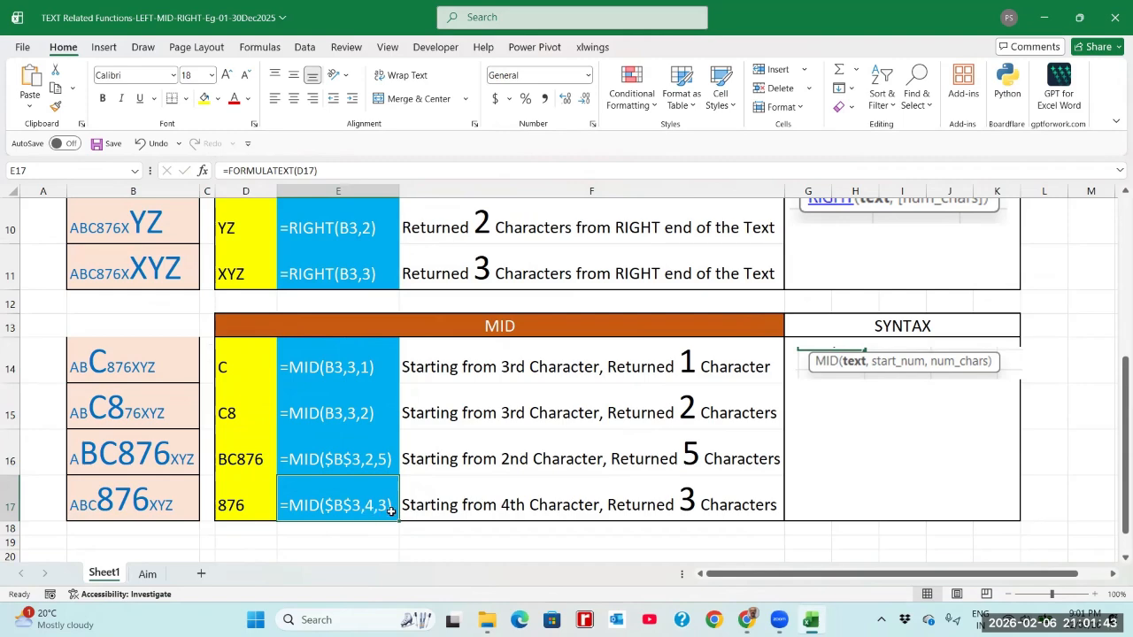
{"action": "left_click", "coordinate": [425, 502]}
{"action": "key", "text": "ctrl+s"}
{"action": "scroll", "coordinate": [425, 502], "scroll_direction": "up", "scroll_amount": 3}
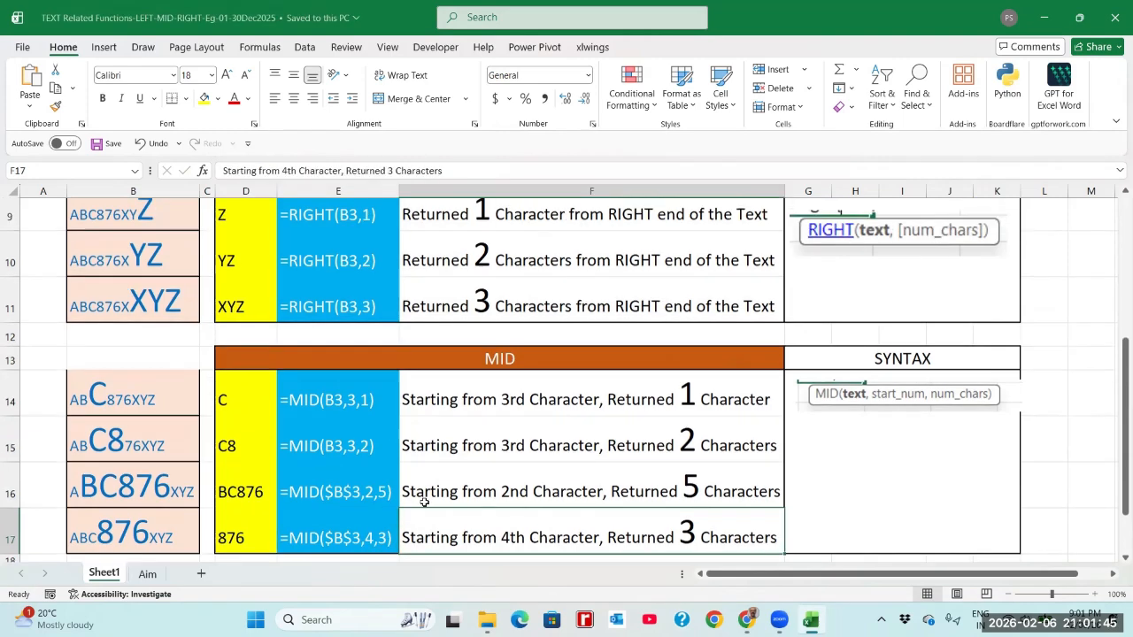
Look at the Aim sheet, return to Sheet1, then add a new blank Sheet3
{"action": "left_click", "coordinate": [332, 231]}
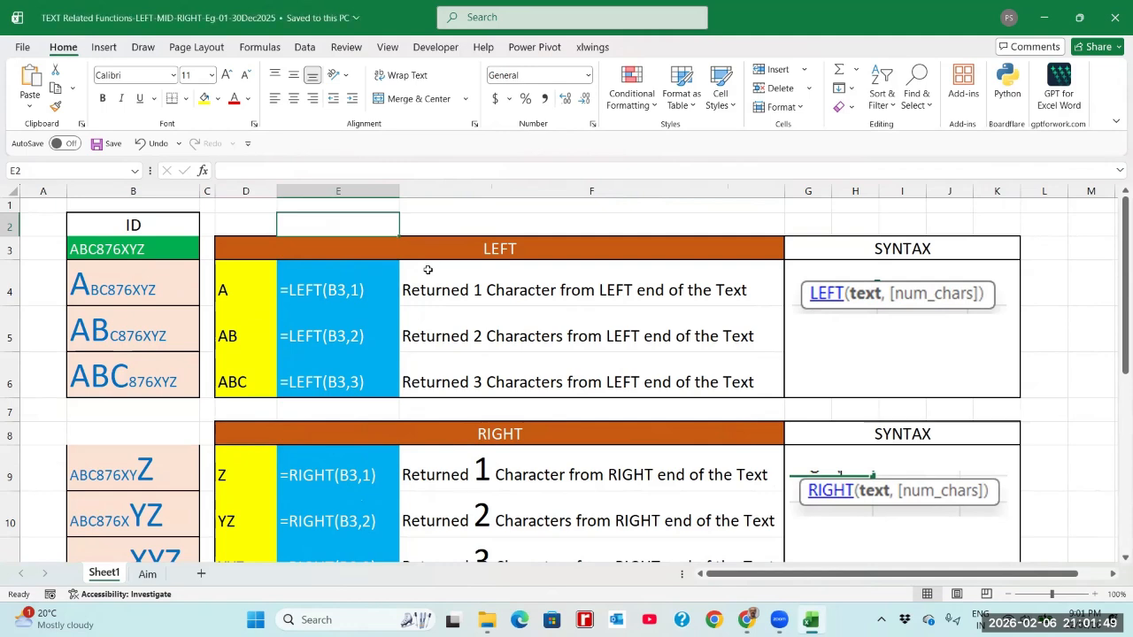
{"action": "left_click", "coordinate": [147, 574]}
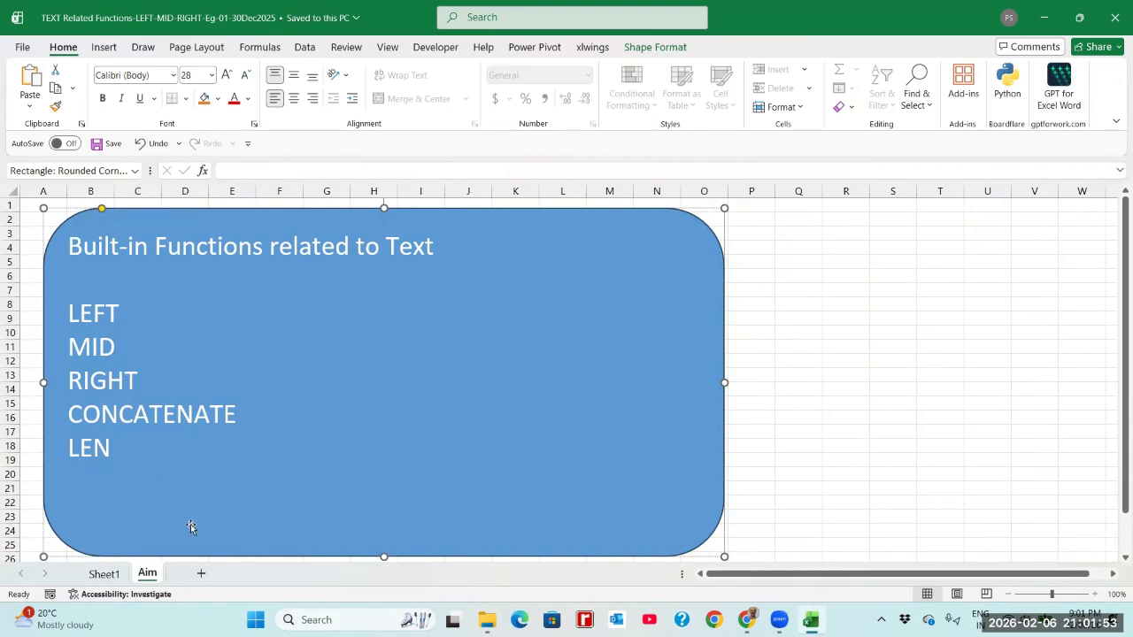
{"action": "left_click", "coordinate": [103, 574]}
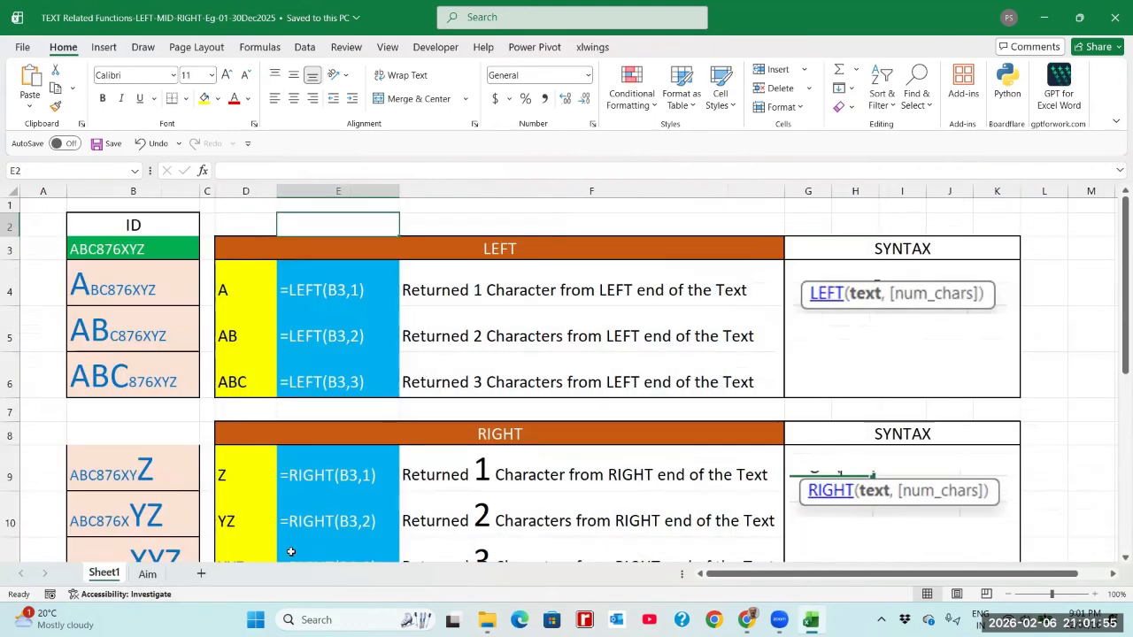
{"action": "left_click", "coordinate": [200, 573]}
{"action": "left_click", "coordinate": [140, 248]}
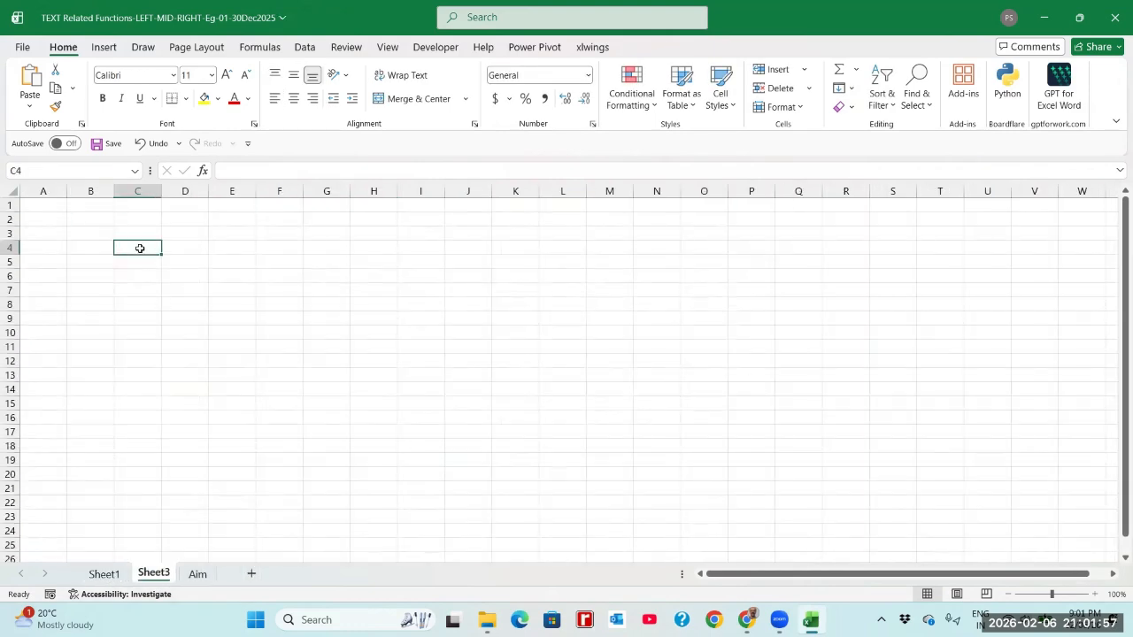
Enter the person's first name in C4 and surname in D4, autofitting column D
{"action": "key", "text": "Tab"}
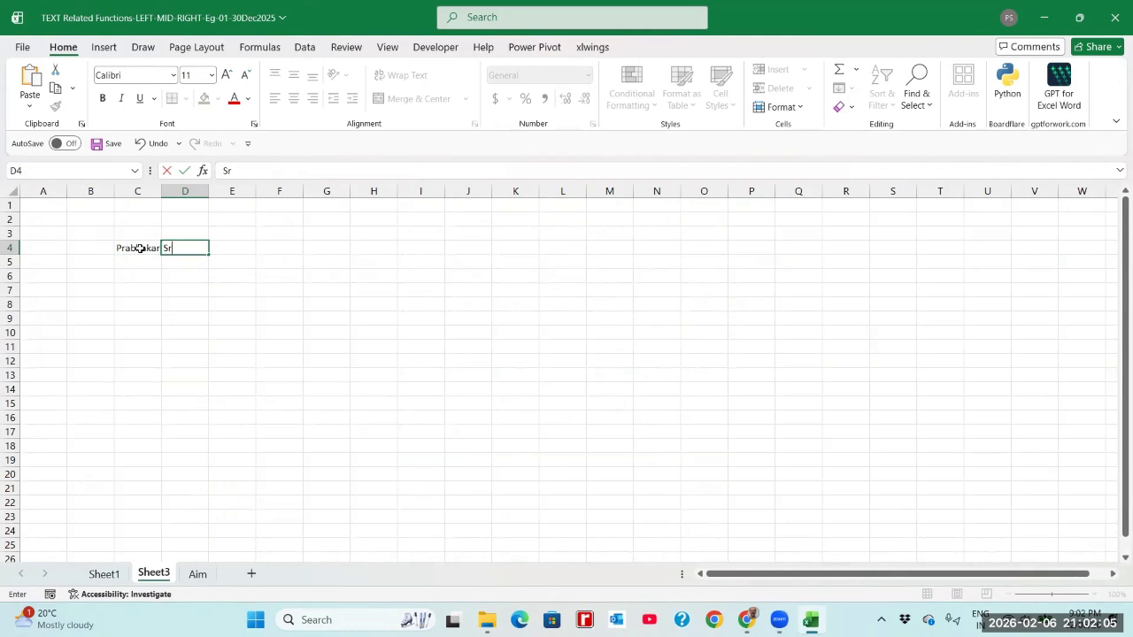
{"action": "key", "text": "Return"}
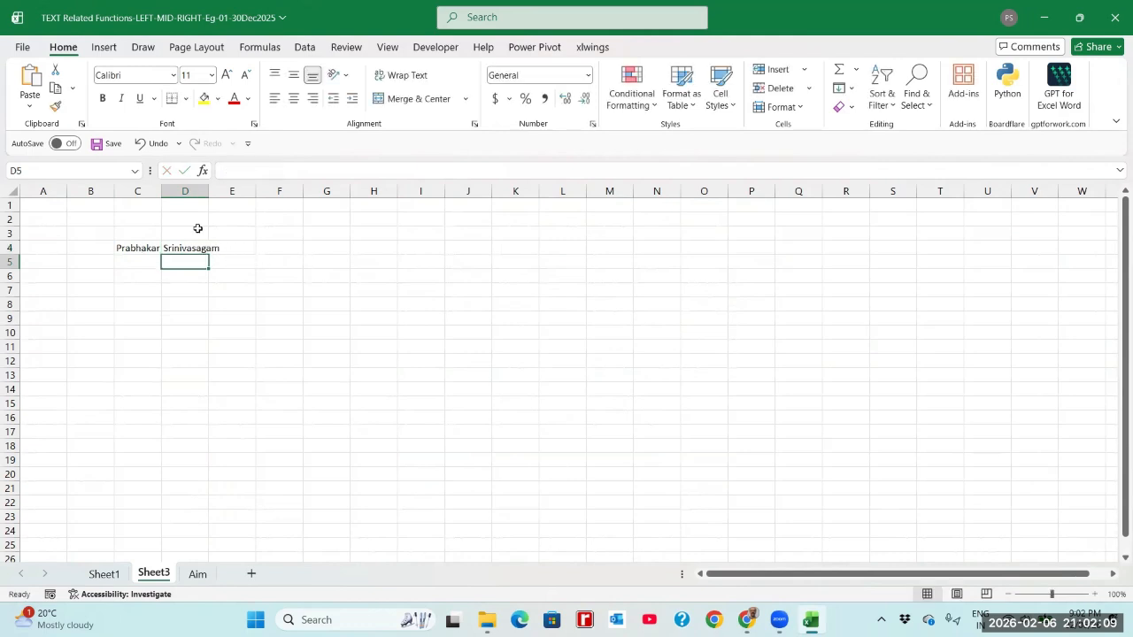
{"action": "double_click", "coordinate": [210, 191]}
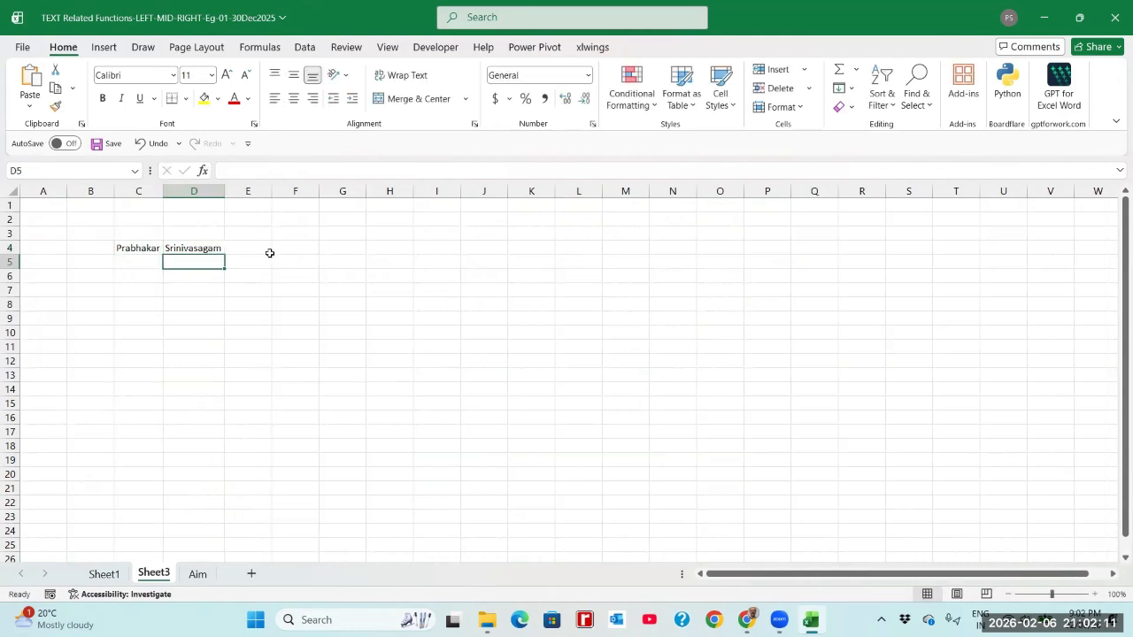
{"action": "left_click", "coordinate": [299, 246]}
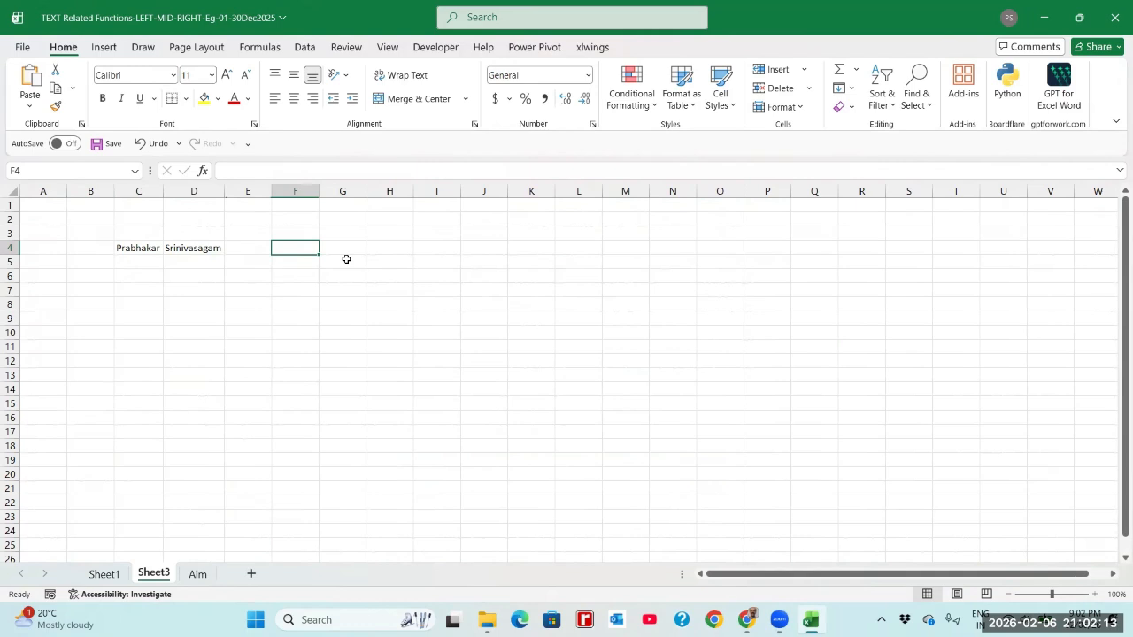
Enter =CONCATENATE(C4," ",D4) in F4 to join first name and surname with a space
{"action": "type", "text": "="}
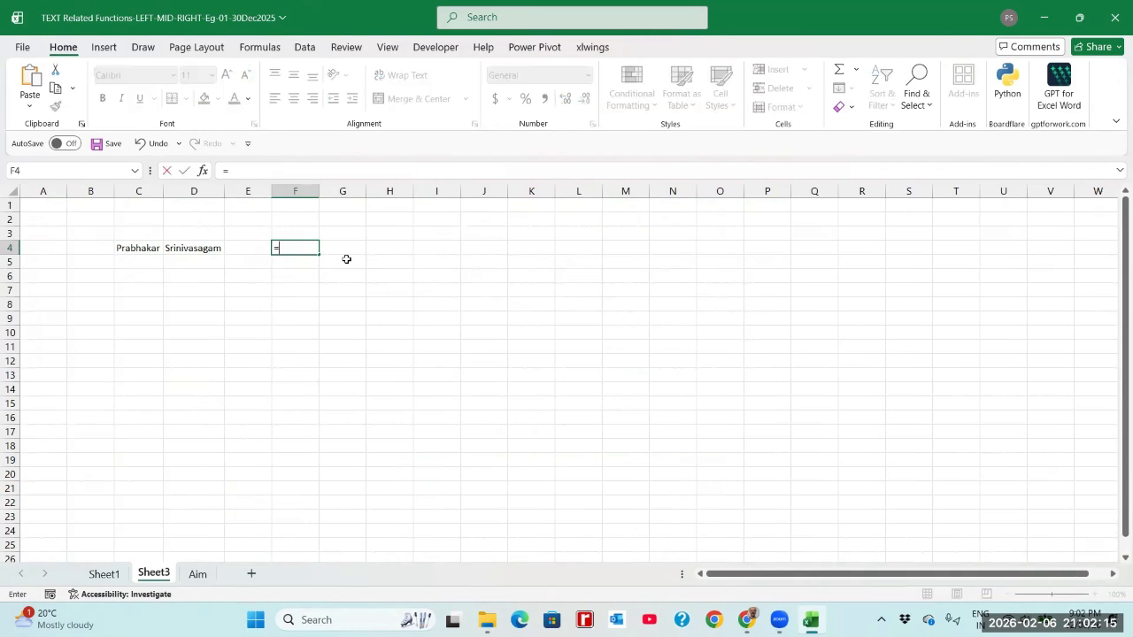
{"action": "type", "text": "co"}
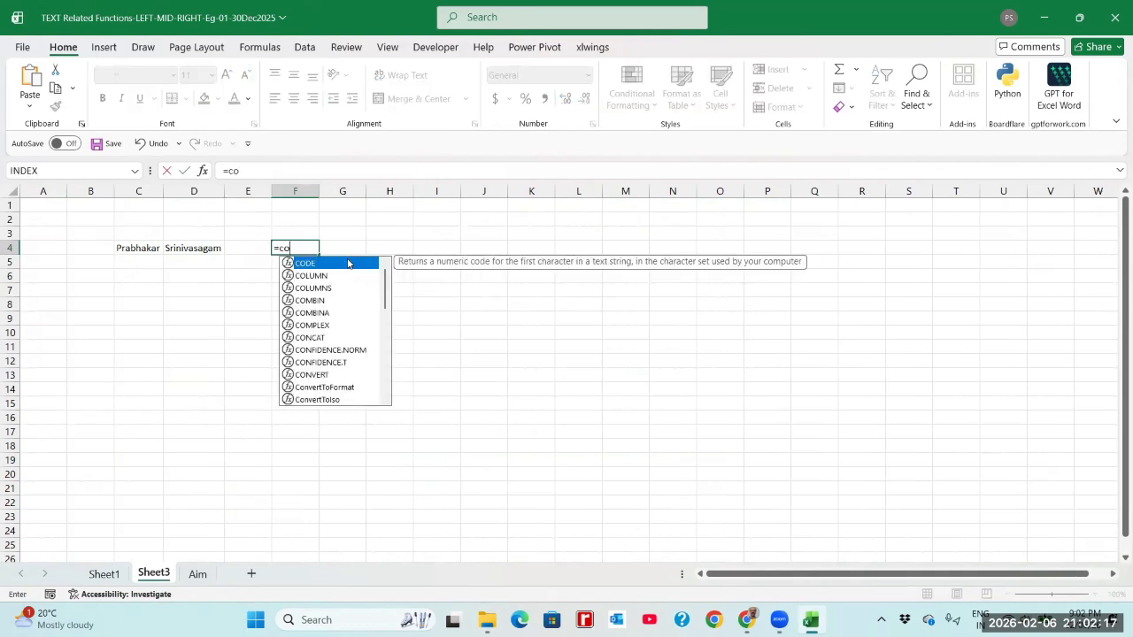
{"action": "type", "text": "ncatenate"}
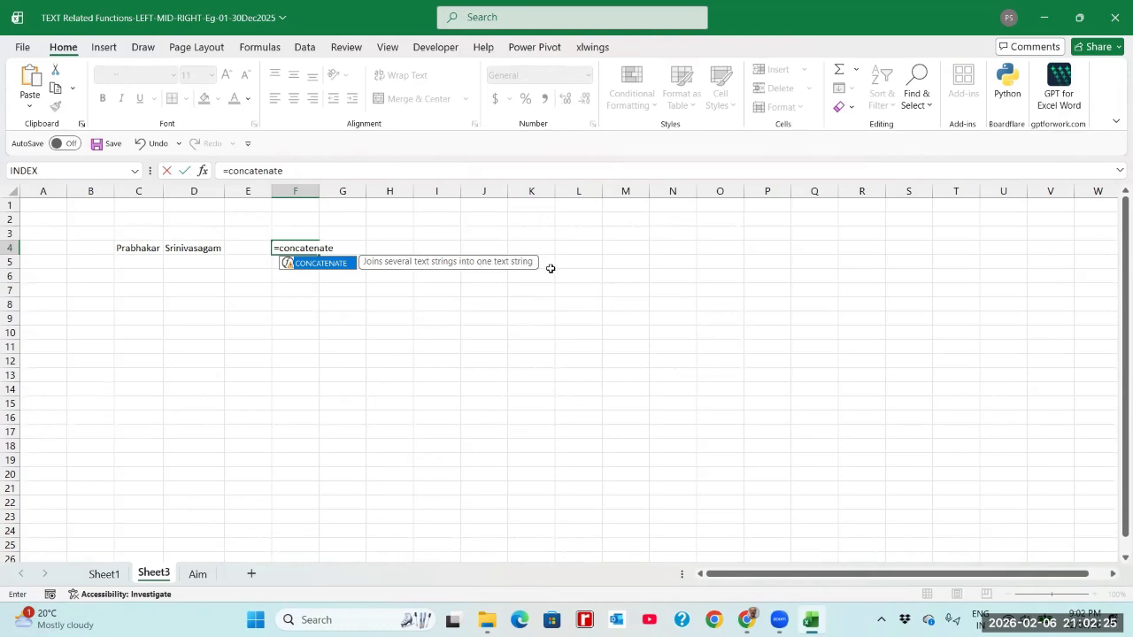
{"action": "type", "text": "("}
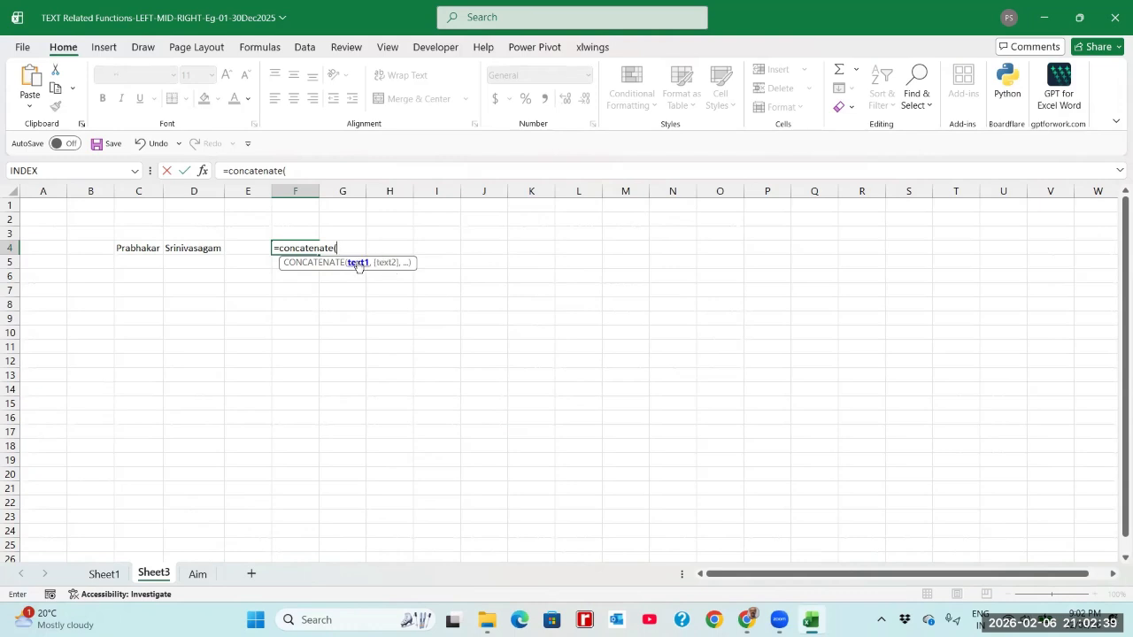
{"action": "left_click", "coordinate": [139, 249]}
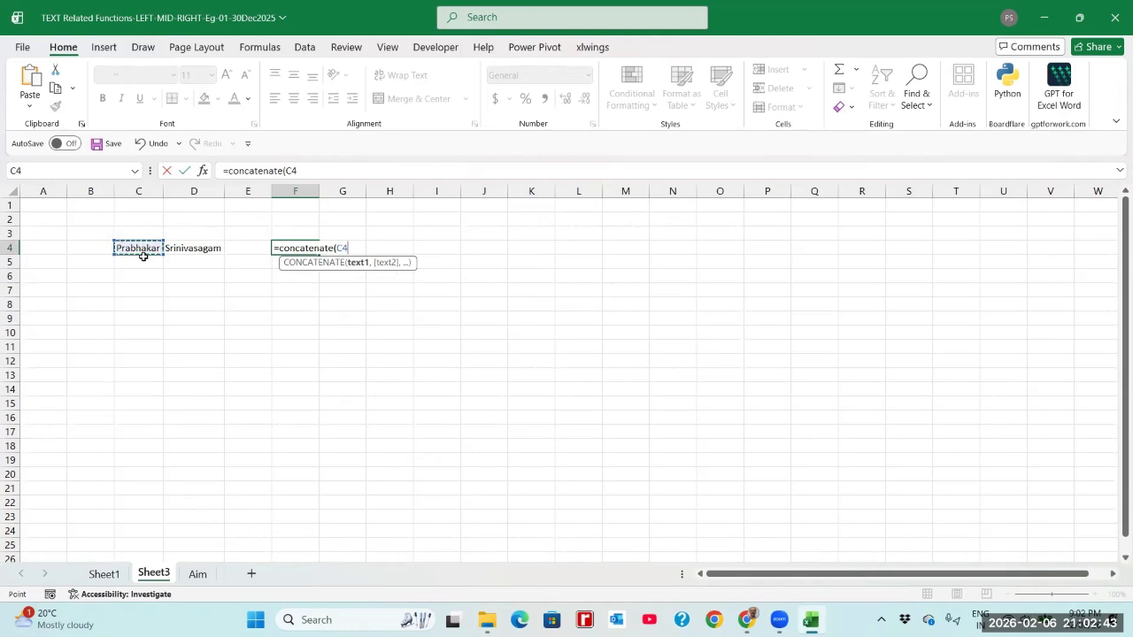
{"action": "type", "text": ","}
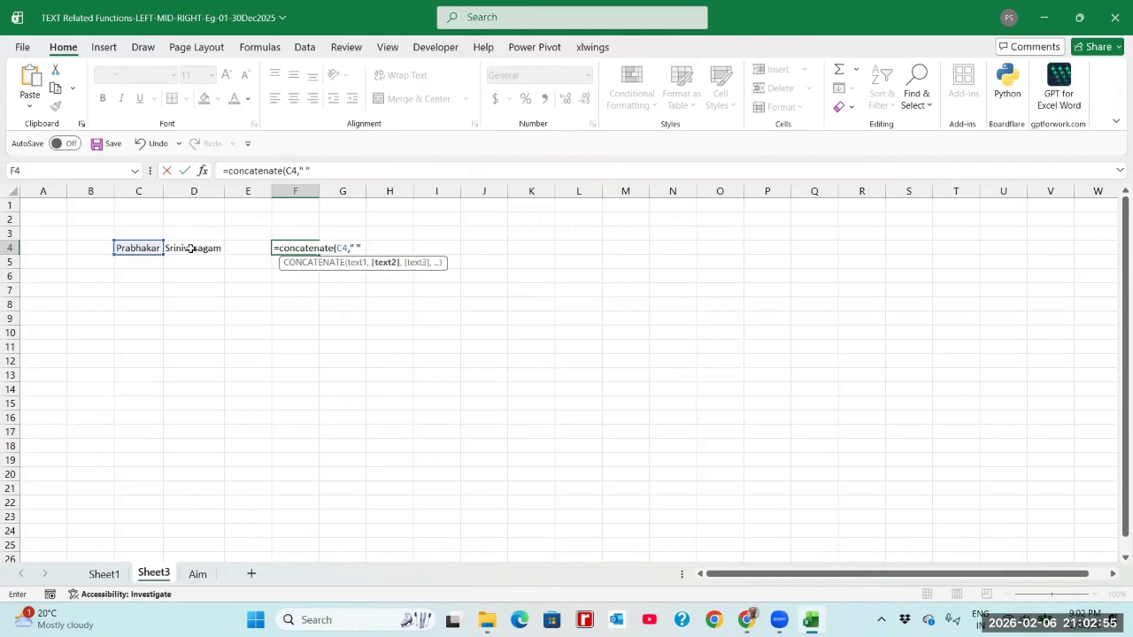
{"action": "type", "text": ","}
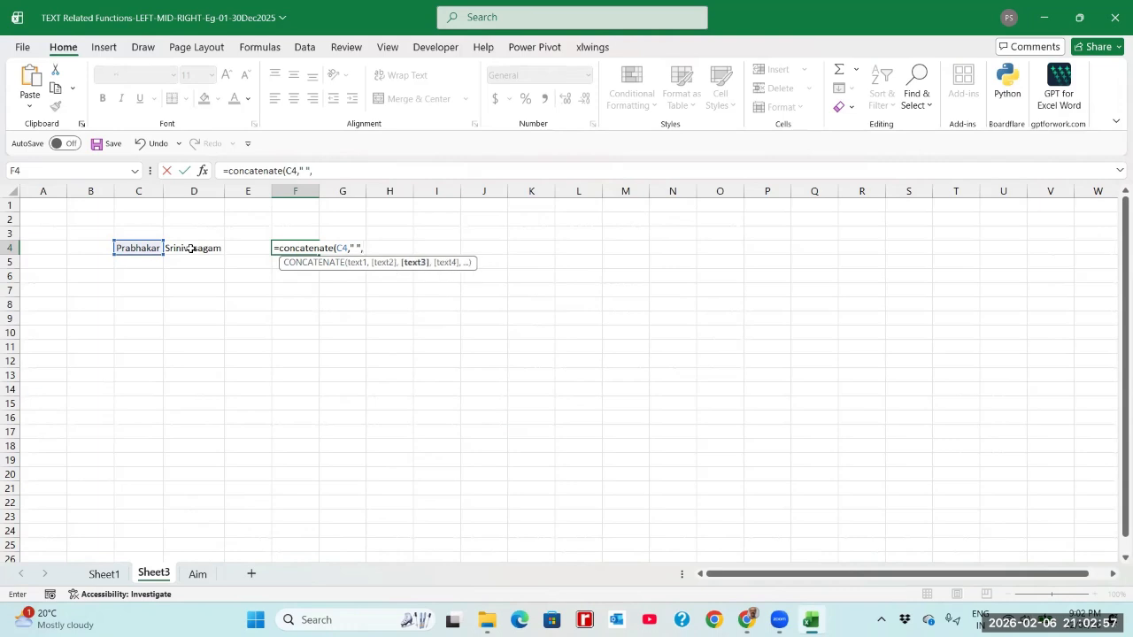
{"action": "left_click", "coordinate": [191, 249]}
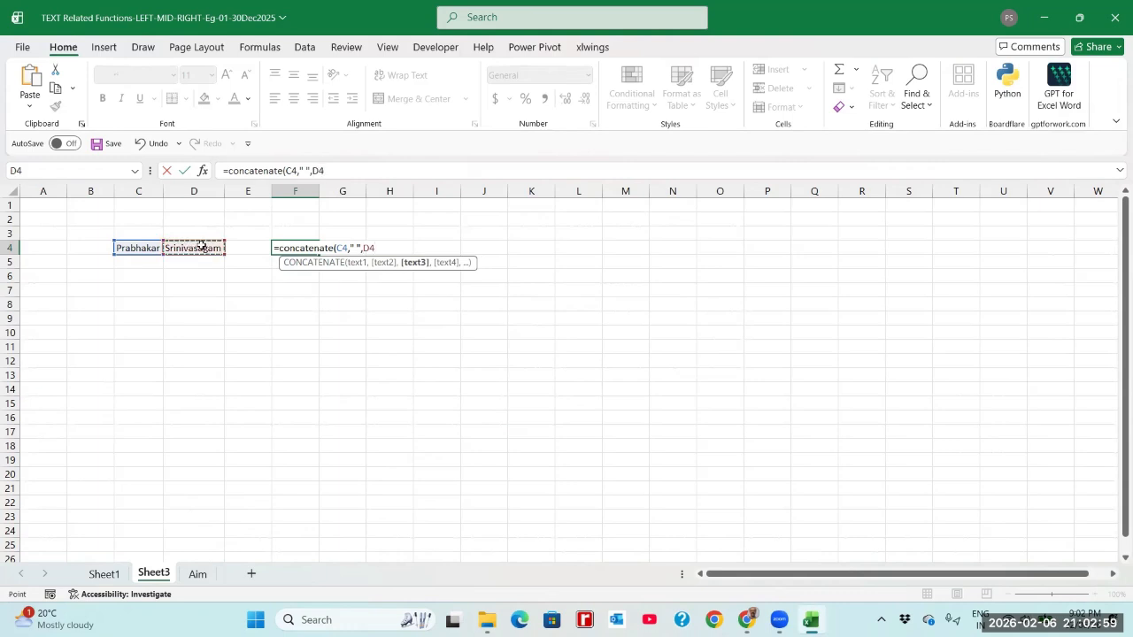
{"action": "type", "text": ")"}
{"action": "key", "text": "Return"}
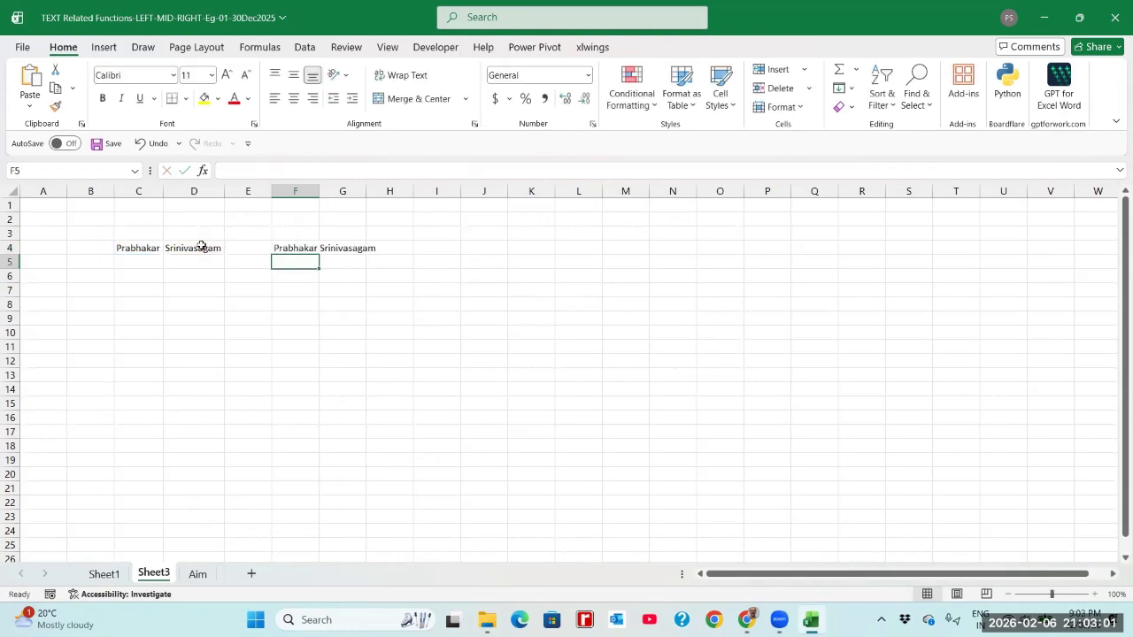
Autofit column F to the full name, then view the Aim sheet
{"action": "double_click", "coordinate": [318, 195]}
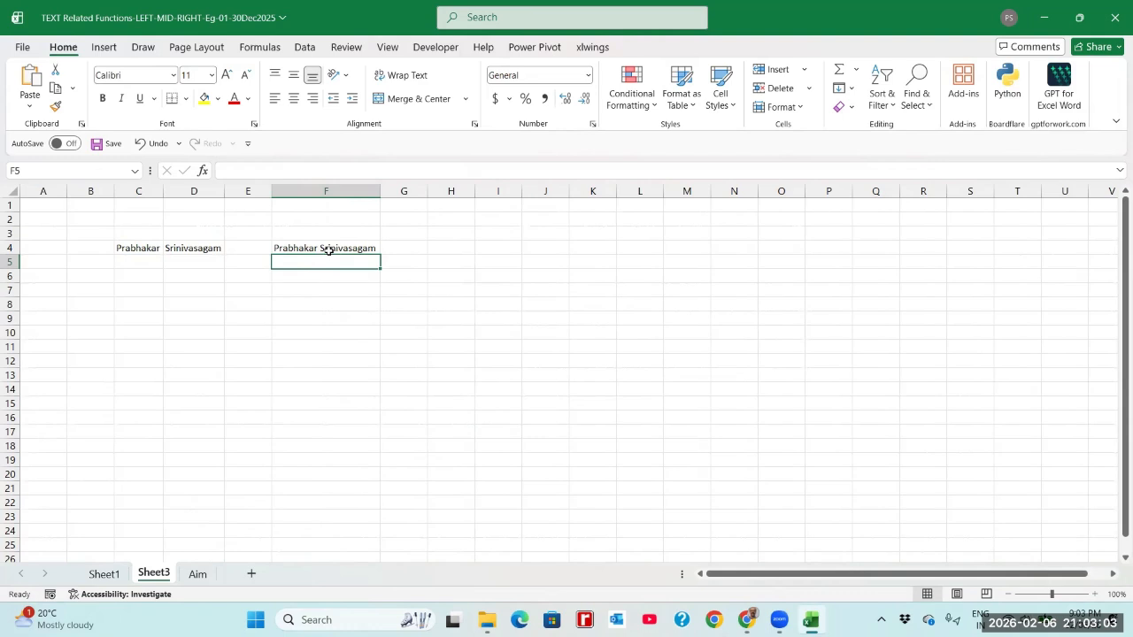
{"action": "left_click", "coordinate": [324, 248]}
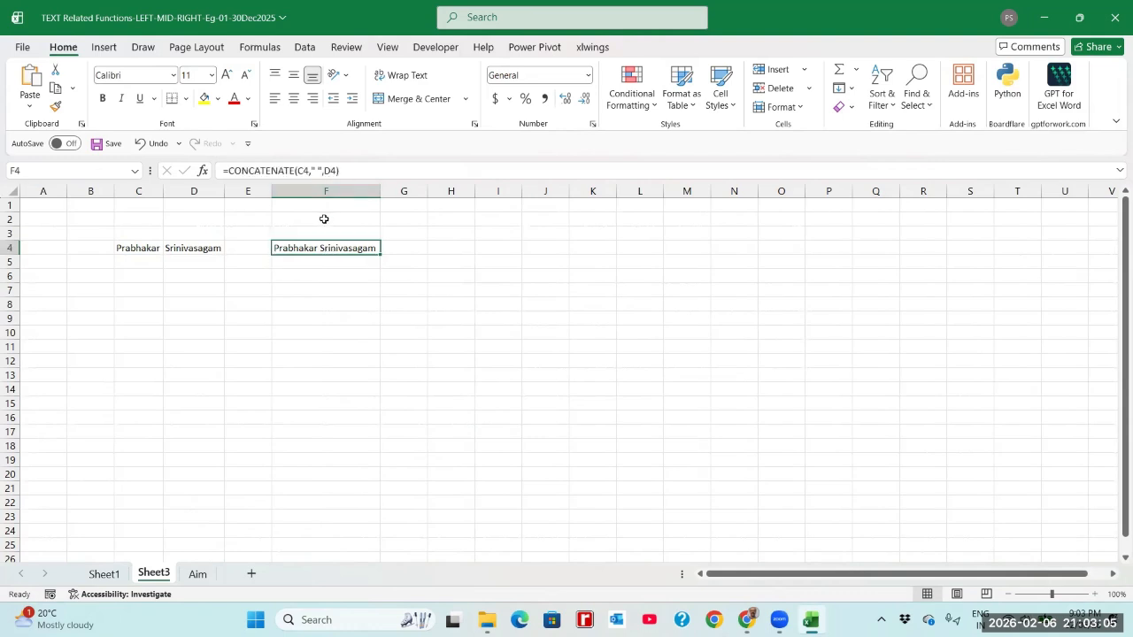
{"action": "left_click", "coordinate": [198, 575]}
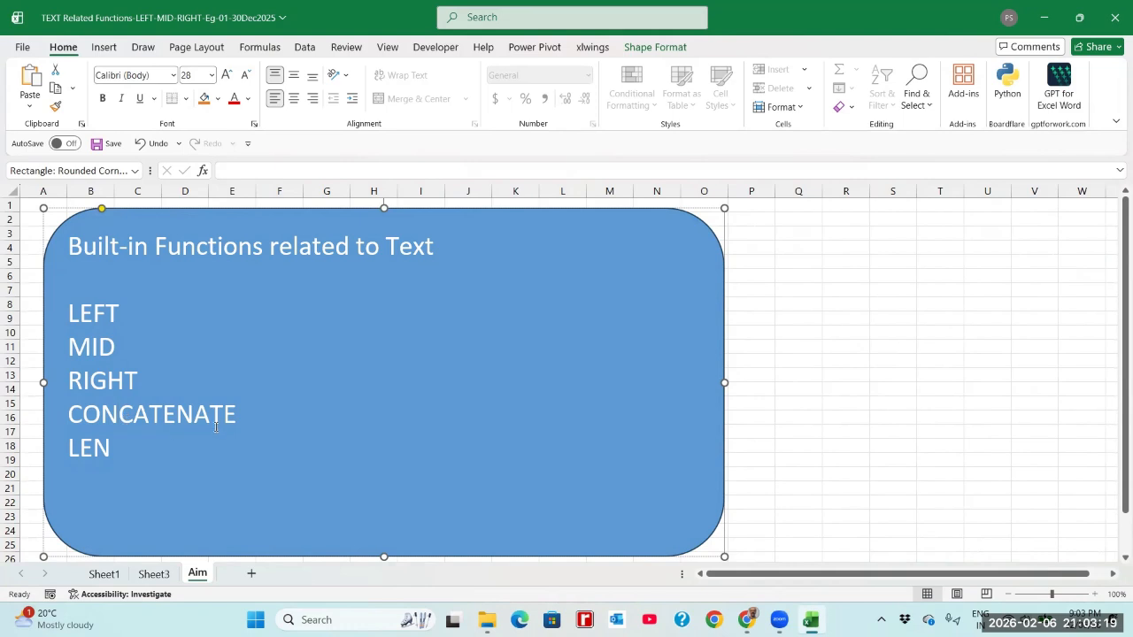
Go back from the Aim sheet to Sheet3
{"action": "left_click", "coordinate": [159, 575]}
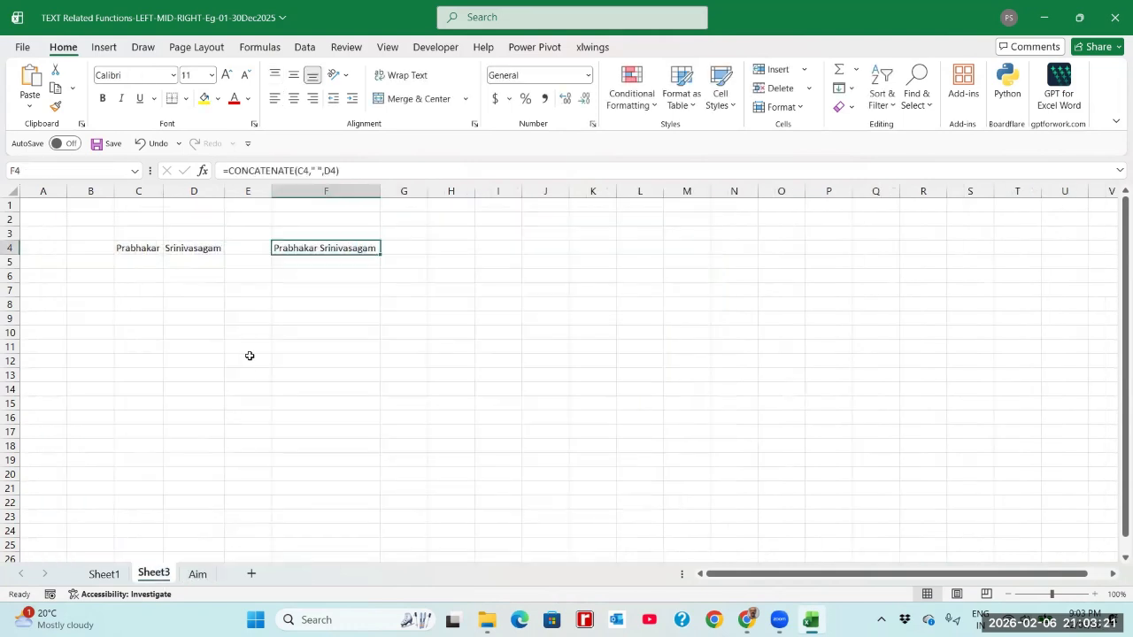
Enter =LEN(C4) in C6, giving 9 for the first name
{"action": "left_click", "coordinate": [152, 275]}
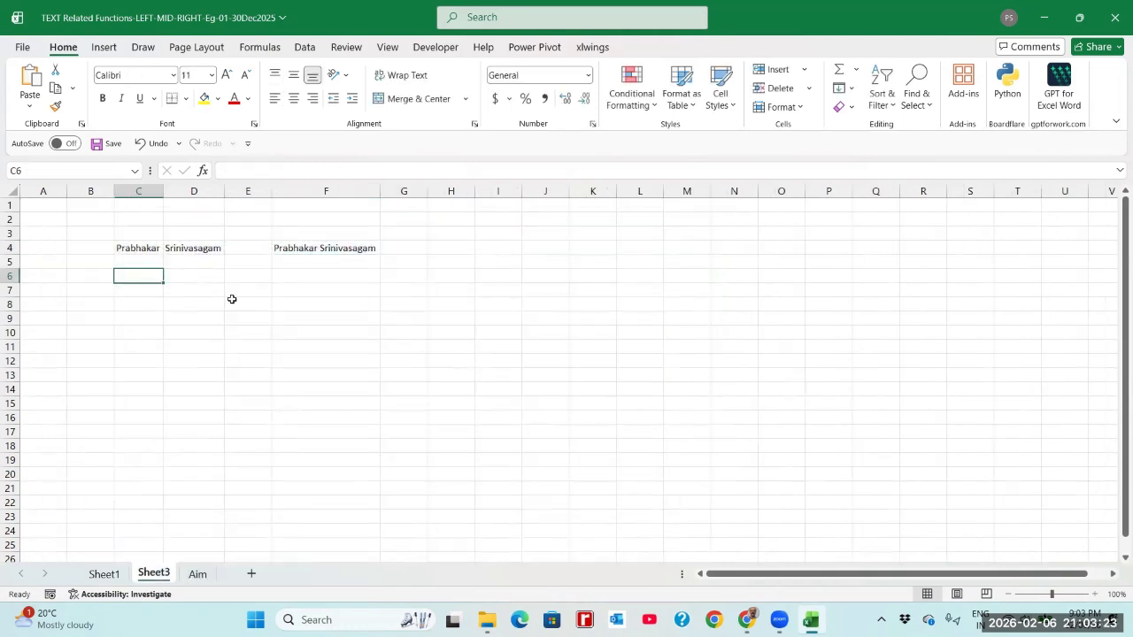
{"action": "left_click", "coordinate": [121, 252]}
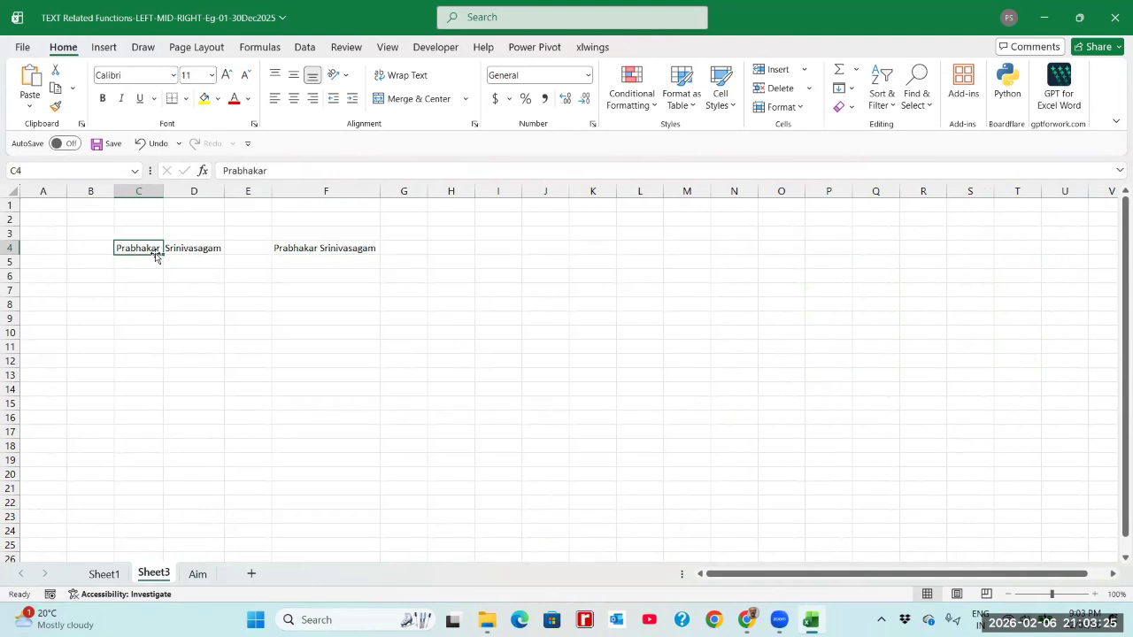
{"action": "left_click", "coordinate": [147, 275]}
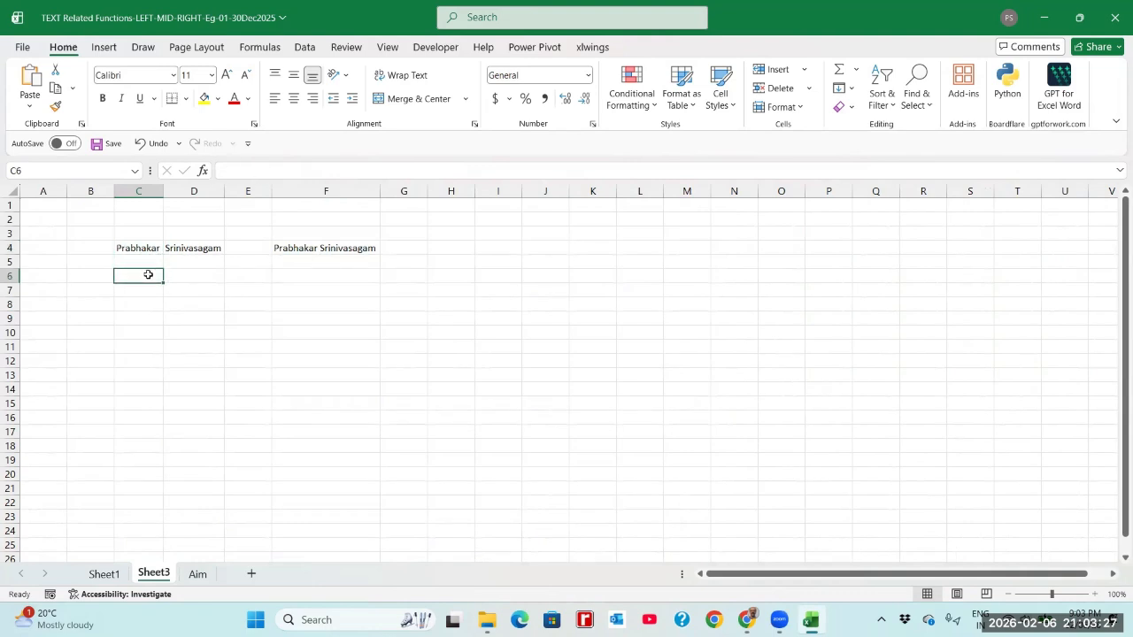
{"action": "type", "text": "=l"}
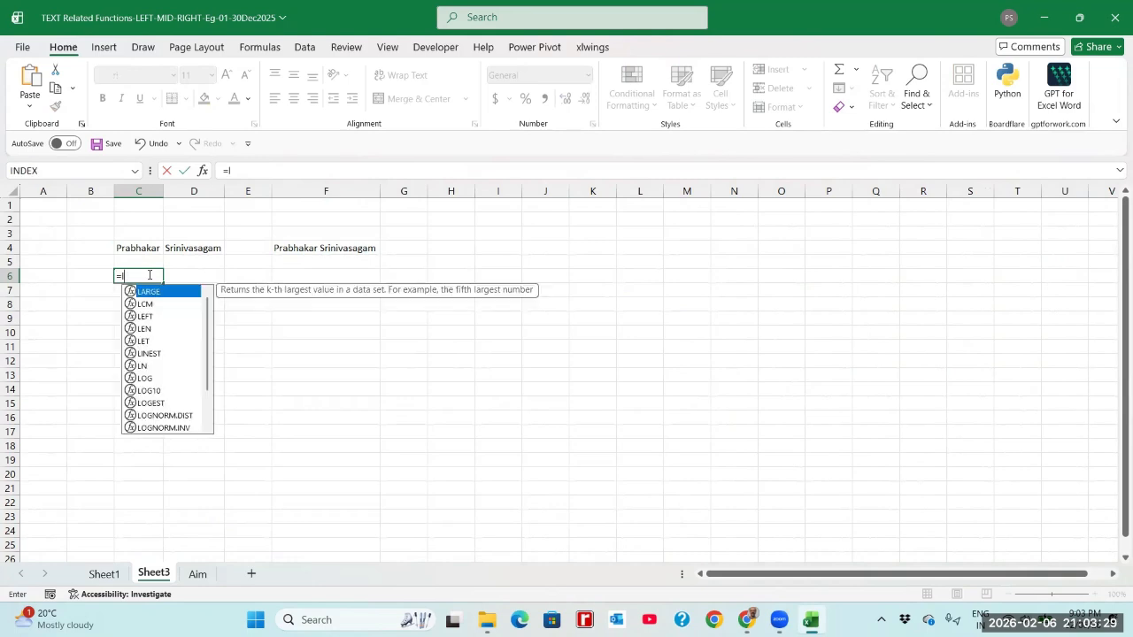
{"action": "type", "text": "en"}
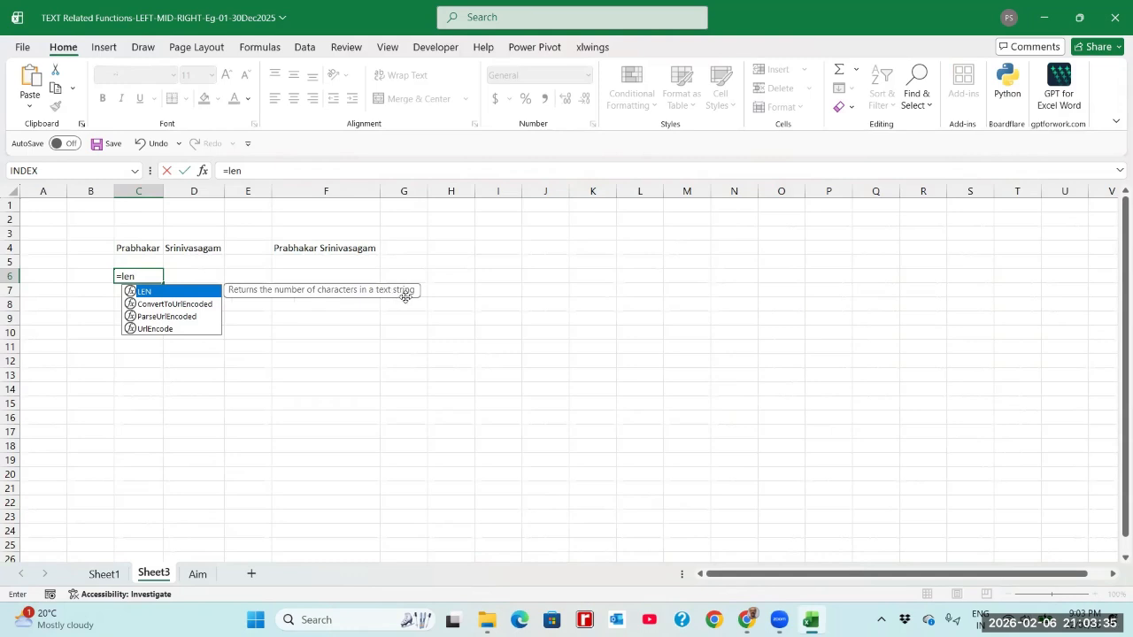
{"action": "type", "text": "("}
{"action": "left_click", "coordinate": [148, 249]}
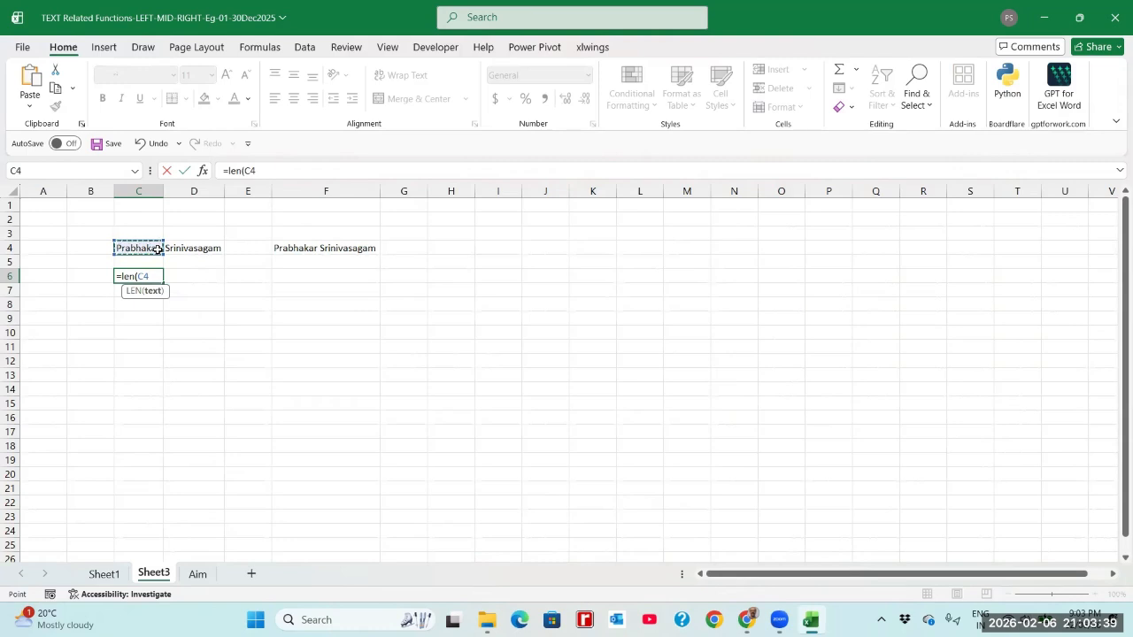
{"action": "type", "text": ")"}
{"action": "key", "text": "Return"}
{"action": "key", "text": "Up"}
Enter =LEN(D4) in D6, giving 12 for the surname
{"action": "key", "text": "Right"}
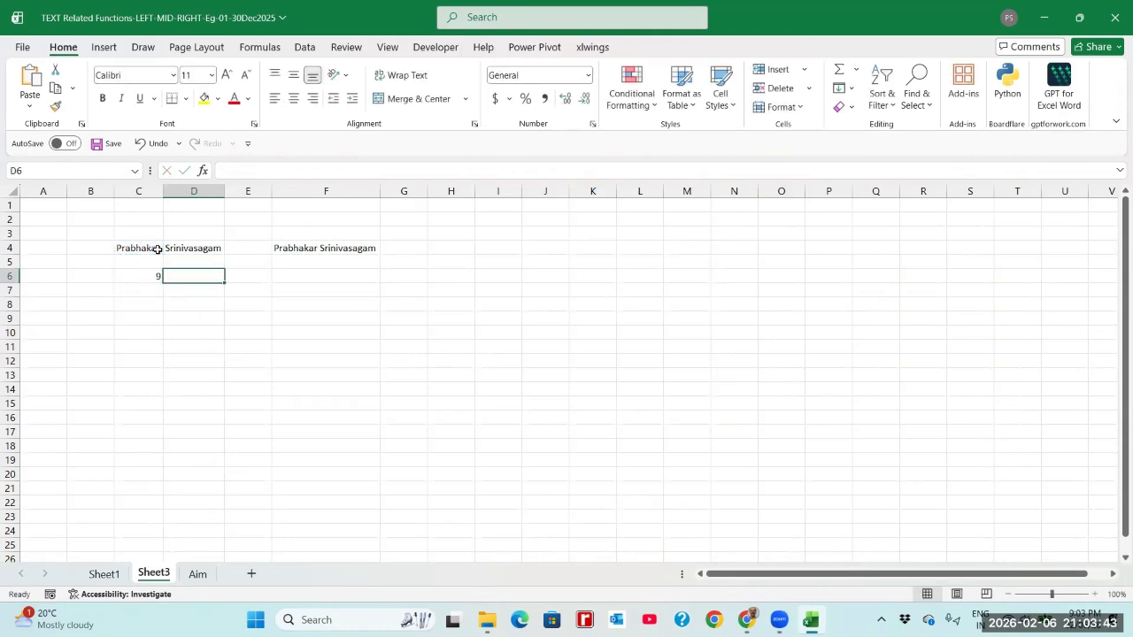
{"action": "type", "text": "=l"}
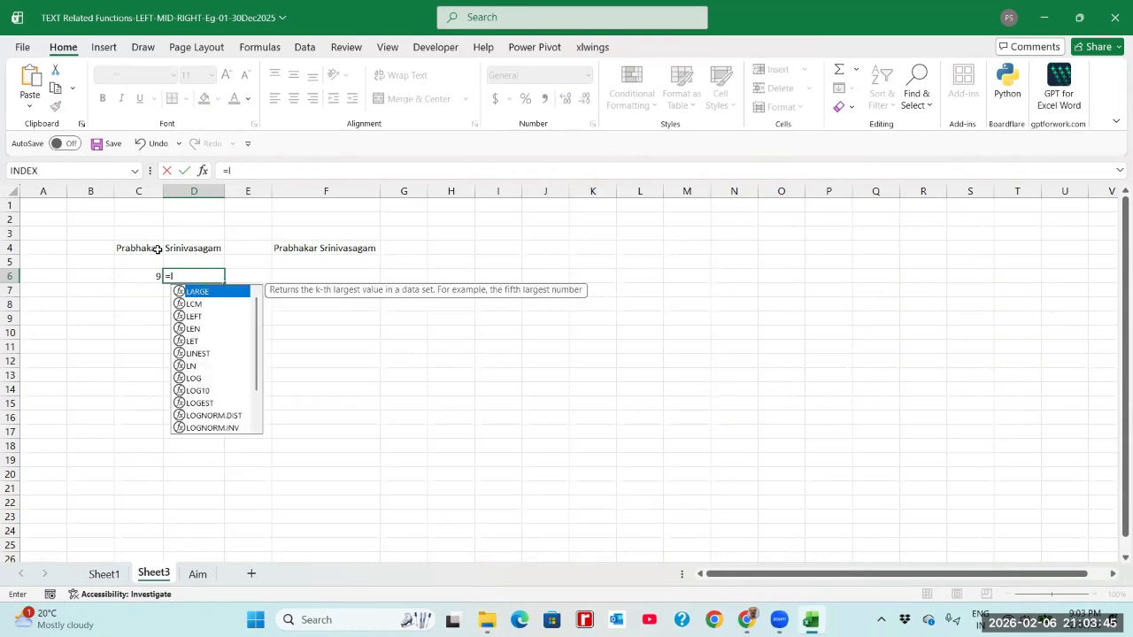
{"action": "type", "text": "en("}
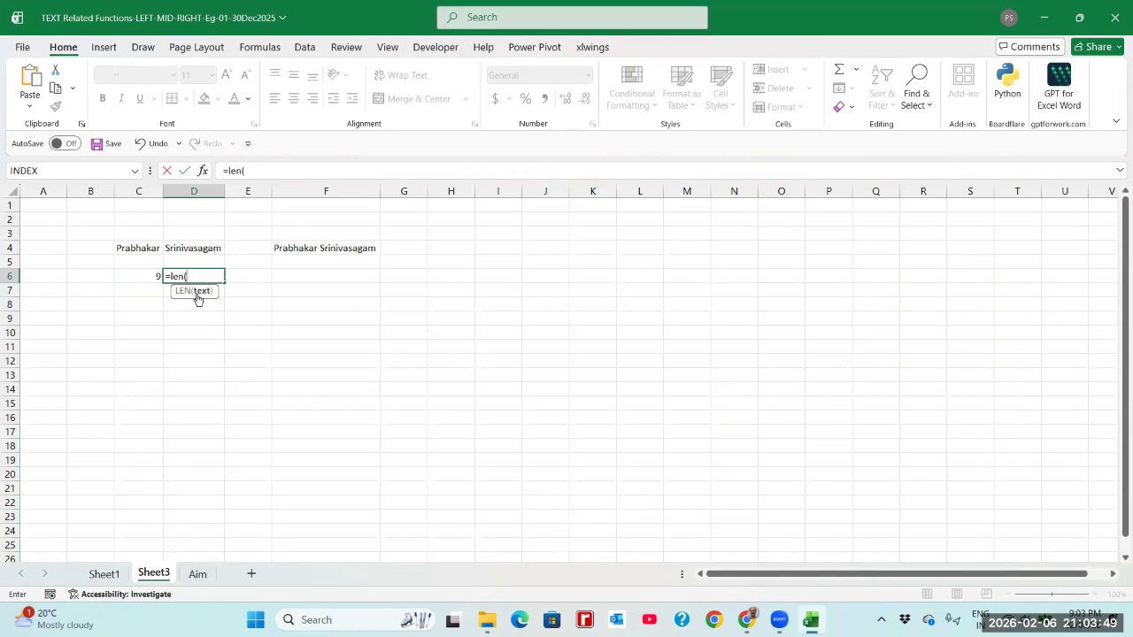
{"action": "left_click", "coordinate": [202, 249]}
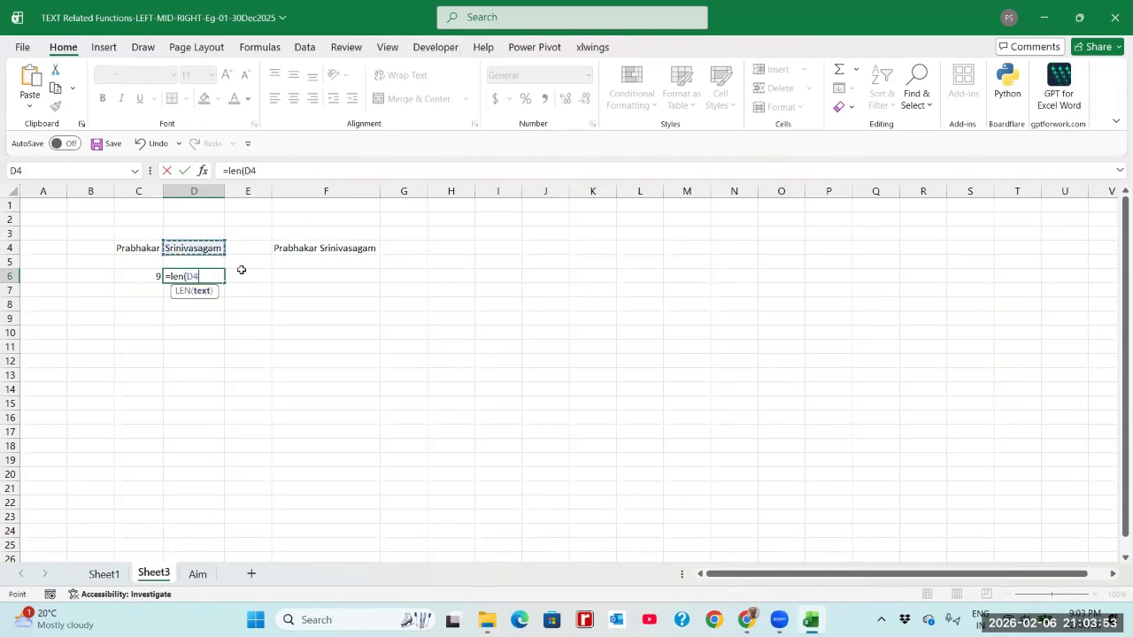
{"action": "type", "text": ")"}
{"action": "key", "text": "Return"}
{"action": "key", "text": "Up"}
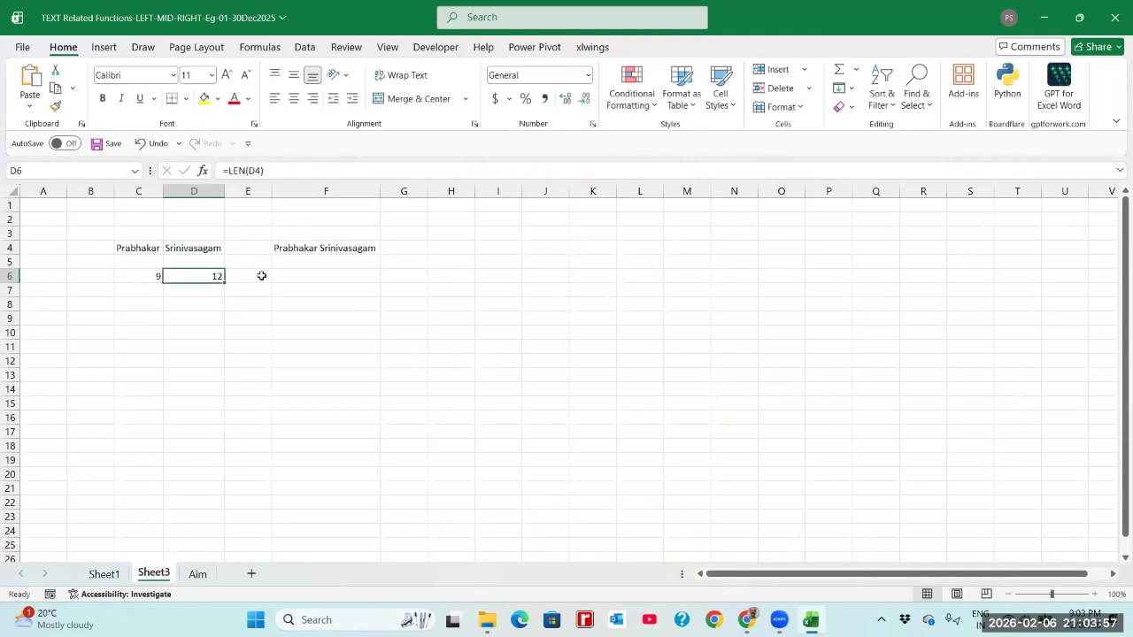
{"action": "left_click", "coordinate": [302, 276]}
Review the LEN formulas in C6 and D6
{"action": "left_click", "coordinate": [154, 277]}
{"action": "left_click", "coordinate": [190, 275]}
{"action": "left_click", "coordinate": [154, 275]}
{"action": "left_click", "coordinate": [207, 277]}
Enter =LEN(F4) in F6 to get 22 for the full name, then view the Aim sheet
{"action": "left_click", "coordinate": [281, 278]}
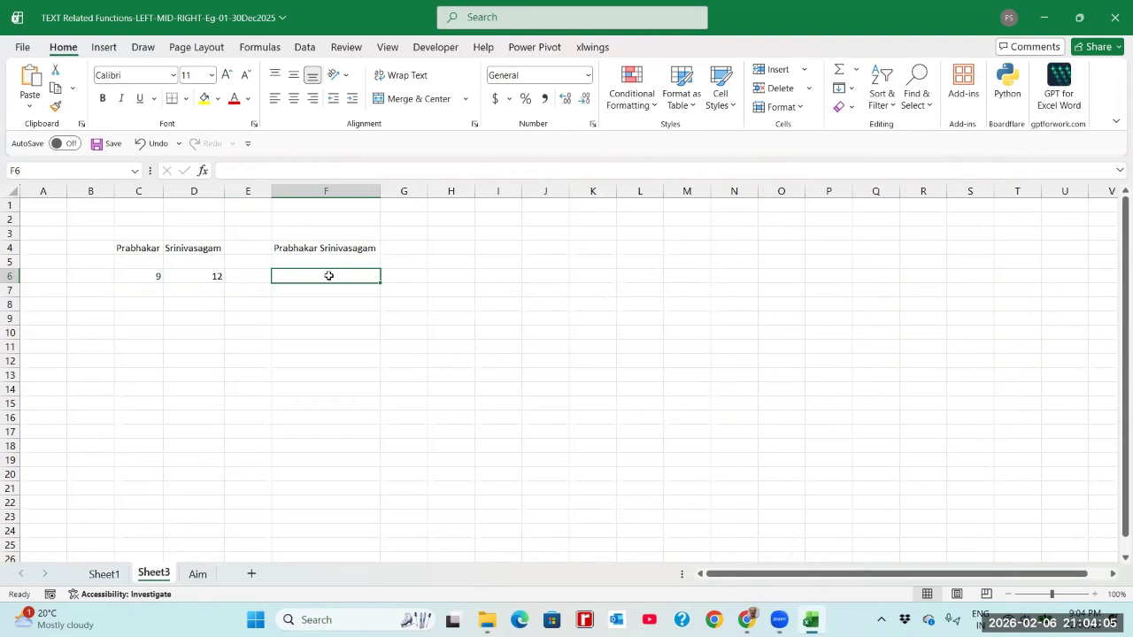
{"action": "type", "text": "=len("}
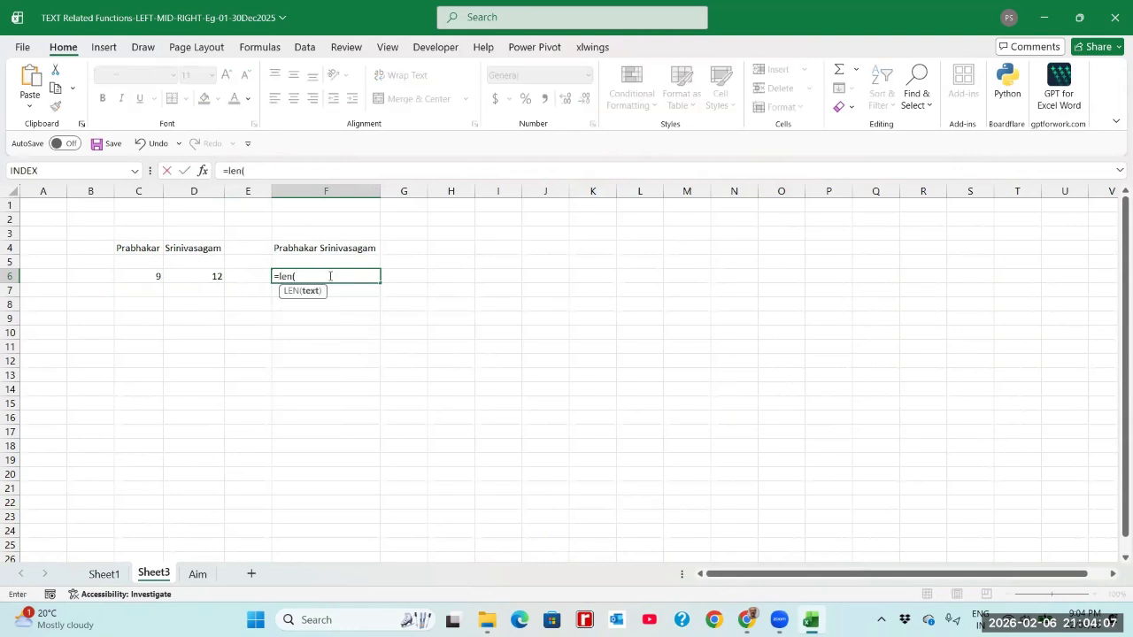
{"action": "left_click", "coordinate": [324, 248]}
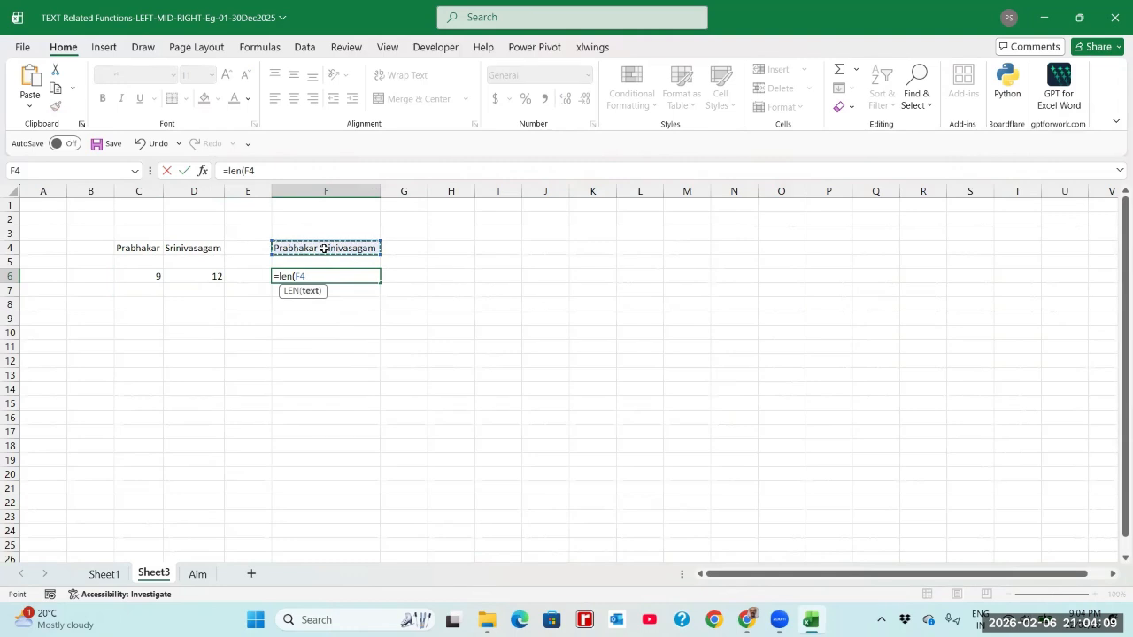
{"action": "key", "text": "Return"}
{"action": "key", "text": "Up"}
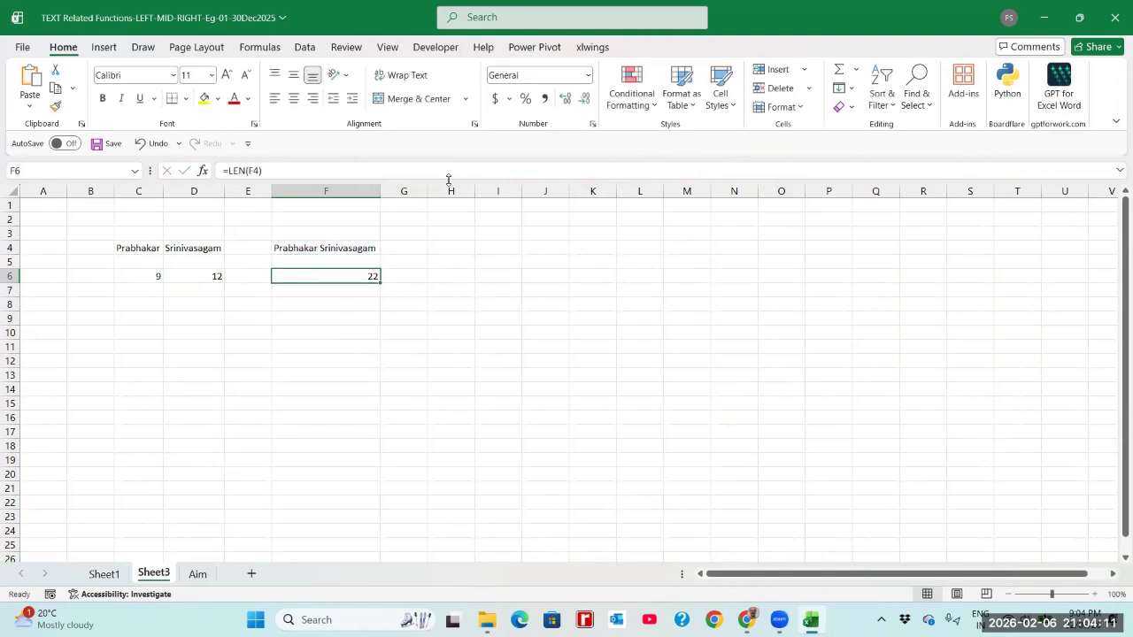
{"action": "left_click", "coordinate": [416, 279]}
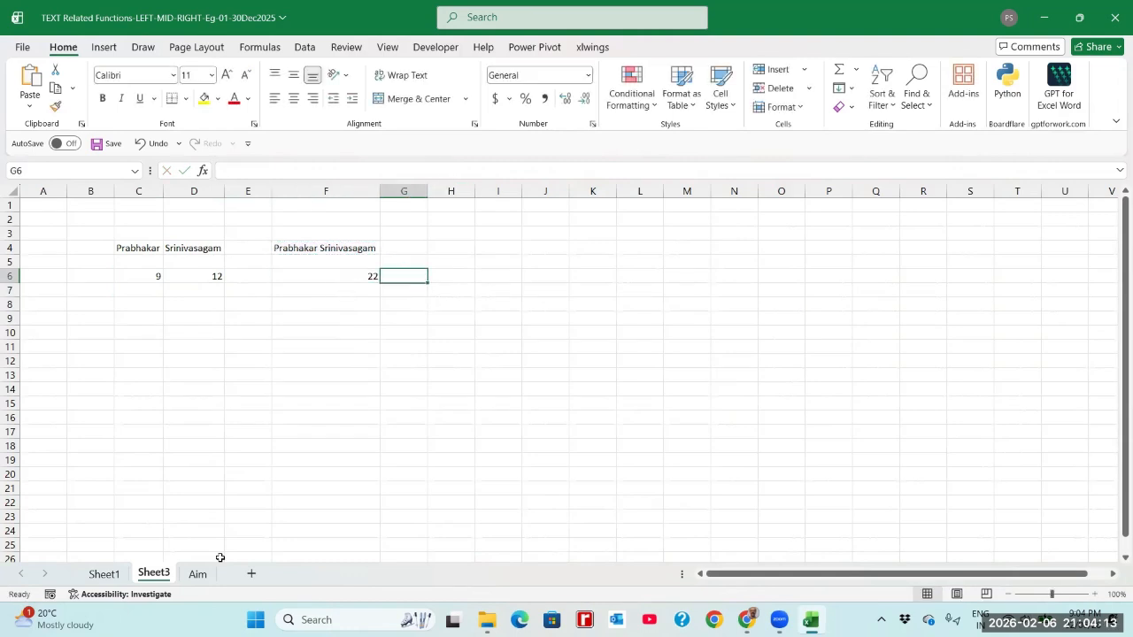
{"action": "left_click", "coordinate": [199, 574]}
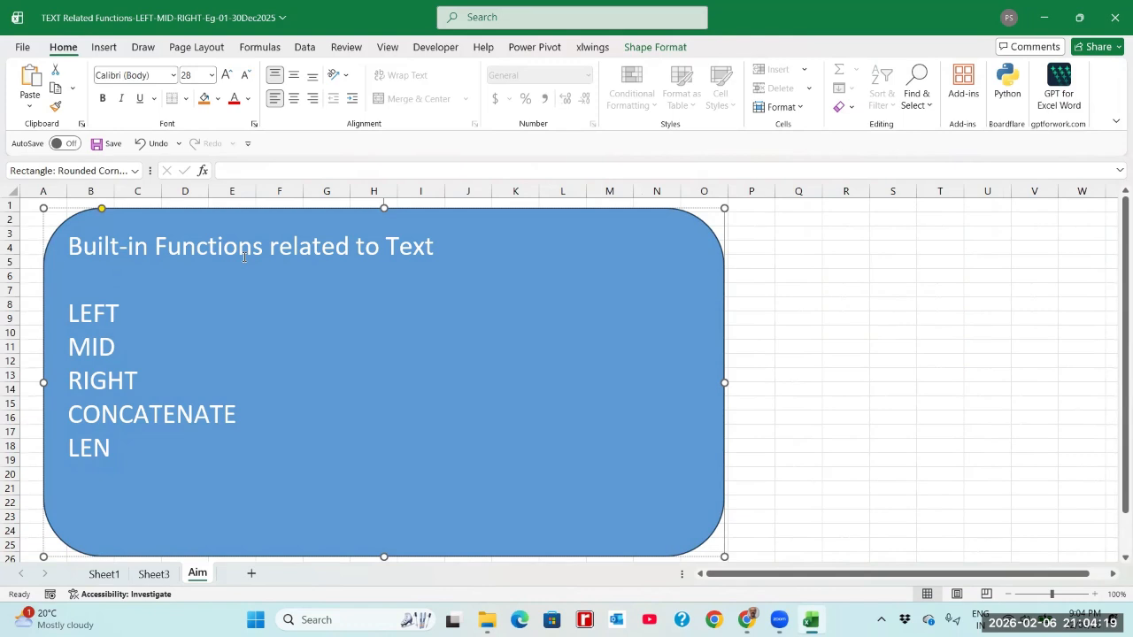
{"action": "left_click", "coordinate": [759, 260]}
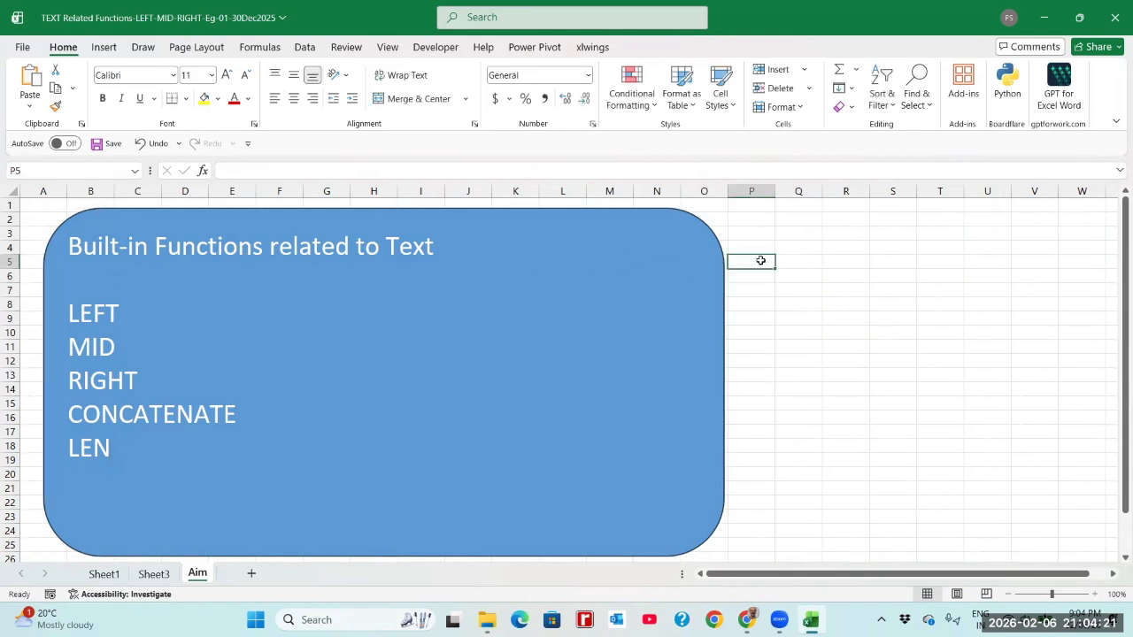
{"action": "left_click", "coordinate": [812, 268]}
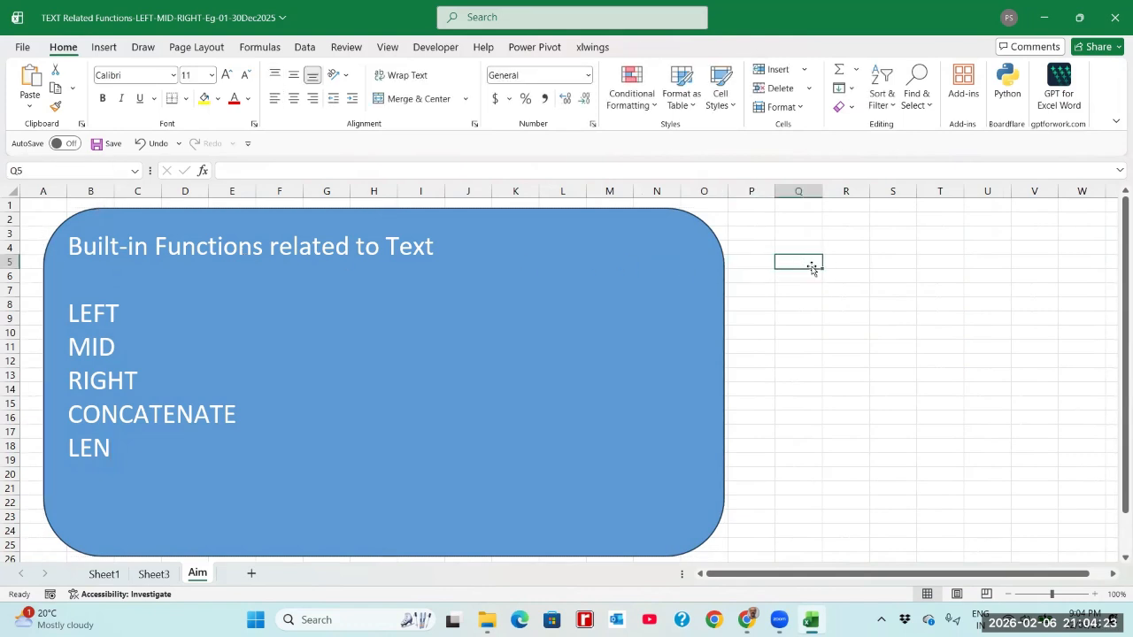
{"action": "left_click", "coordinate": [842, 263]}
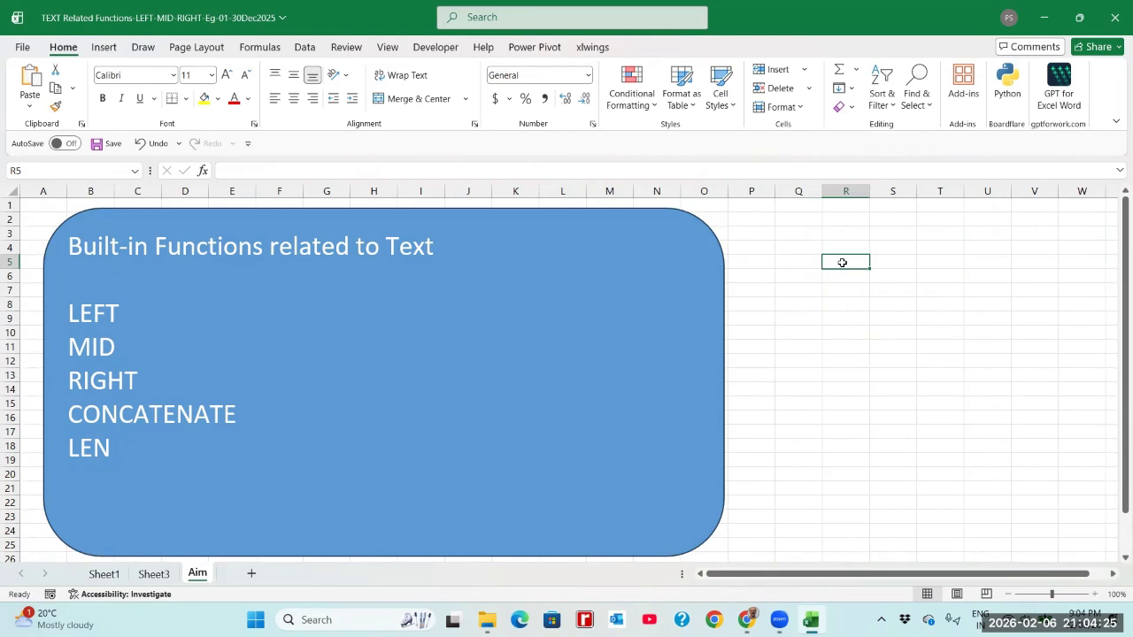
{"action": "left_click", "coordinate": [898, 263]}
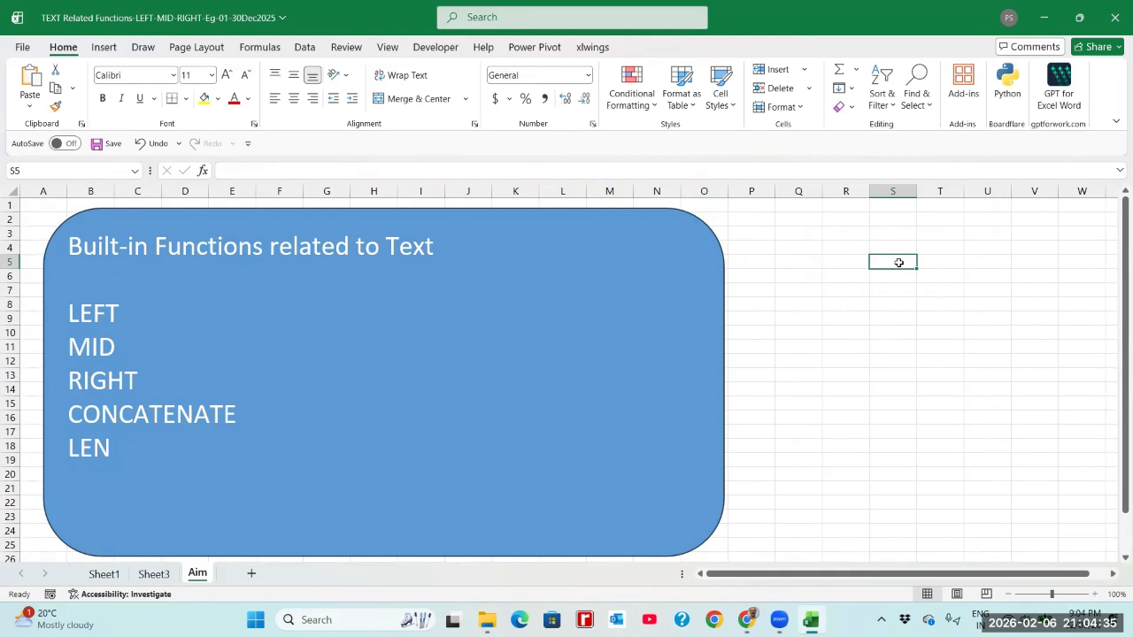
{"action": "left_click", "coordinate": [935, 260]}
{"action": "left_click", "coordinate": [892, 262]}
{"action": "left_click", "coordinate": [937, 262]}
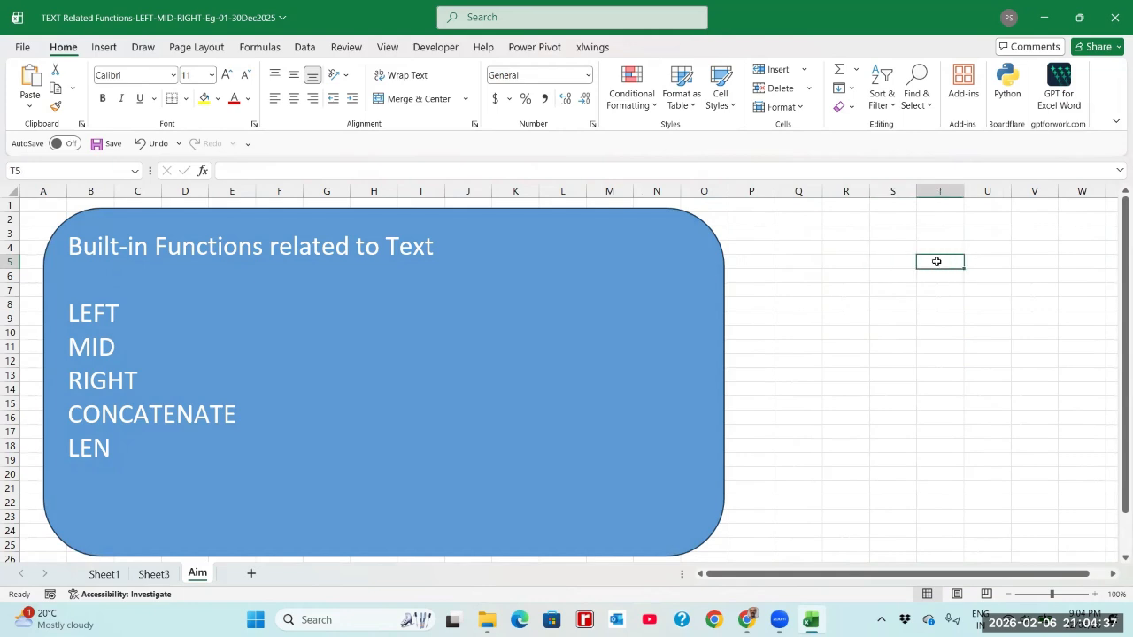
{"action": "left_click", "coordinate": [898, 262]}
{"action": "left_click", "coordinate": [931, 261]}
{"action": "left_click", "coordinate": [902, 260]}
{"action": "left_click", "coordinate": [938, 259]}
{"action": "left_click", "coordinate": [898, 265]}
{"action": "left_click", "coordinate": [933, 262]}
{"action": "left_click", "coordinate": [907, 265]}
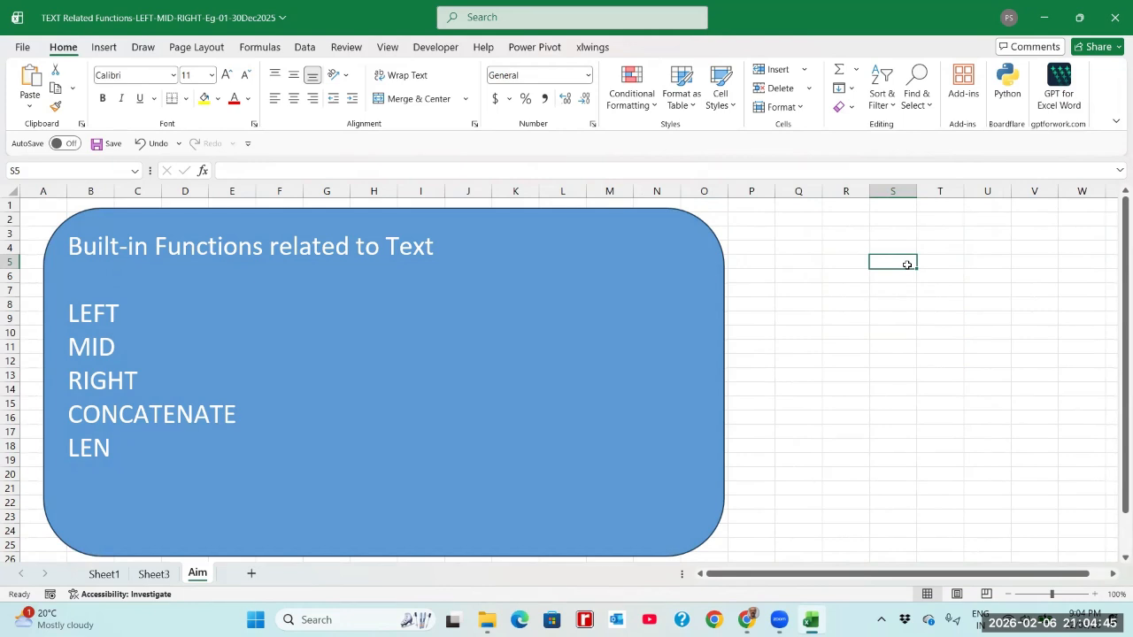
{"action": "left_click", "coordinate": [931, 267]}
{"action": "left_click", "coordinate": [902, 261]}
{"action": "left_click", "coordinate": [943, 261]}
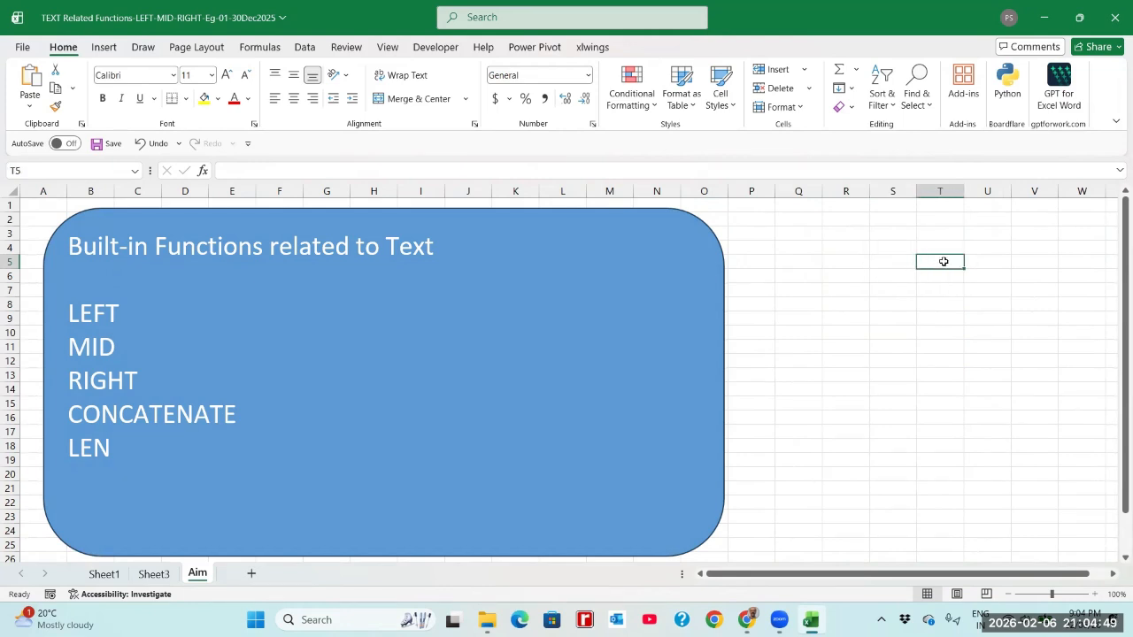
{"action": "left_click", "coordinate": [893, 264]}
{"action": "left_click", "coordinate": [944, 264]}
{"action": "left_click", "coordinate": [903, 266]}
{"action": "left_click", "coordinate": [938, 262]}
{"action": "left_click", "coordinate": [906, 260]}
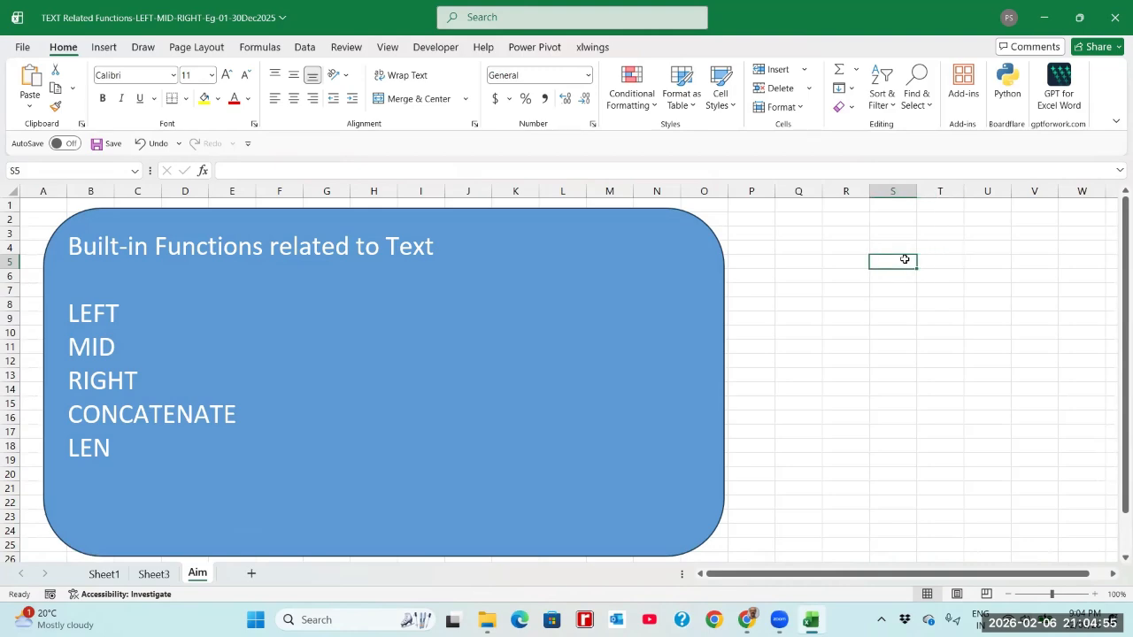